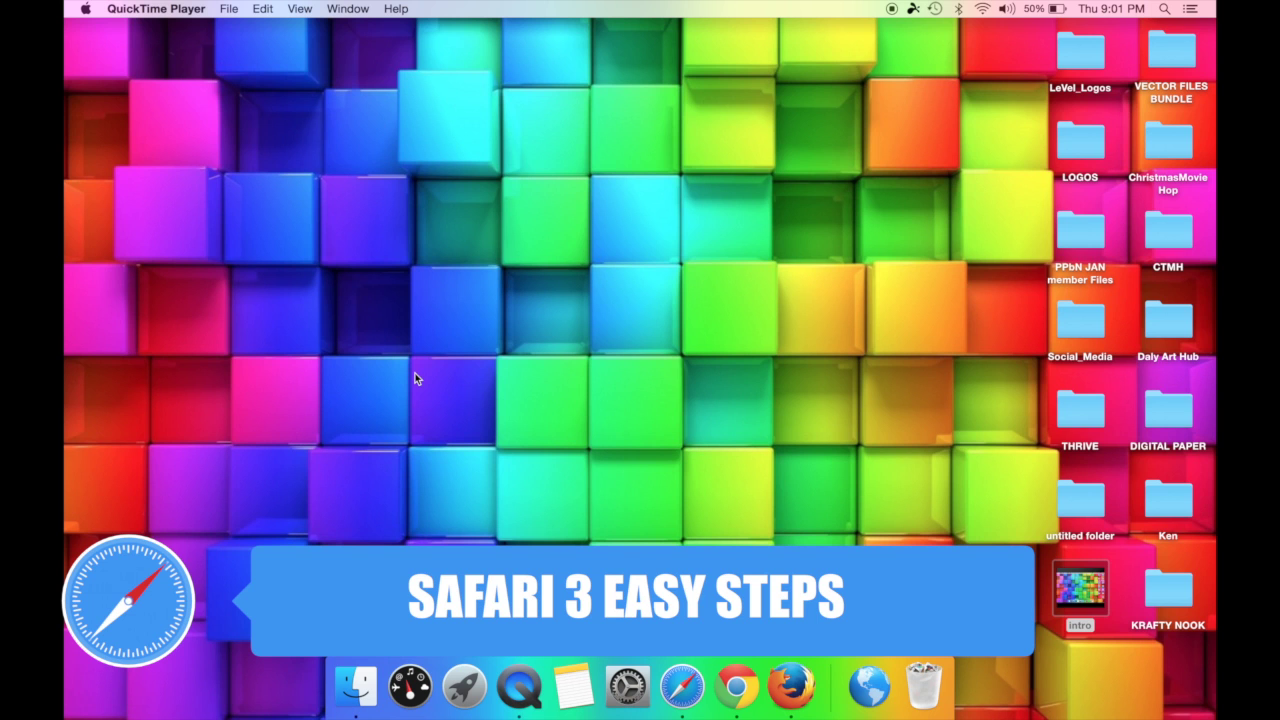
# Switch to Safari and enable showing the Develop menu in the menu bar through the advanced preferences.
pyautogui.click(677, 680)
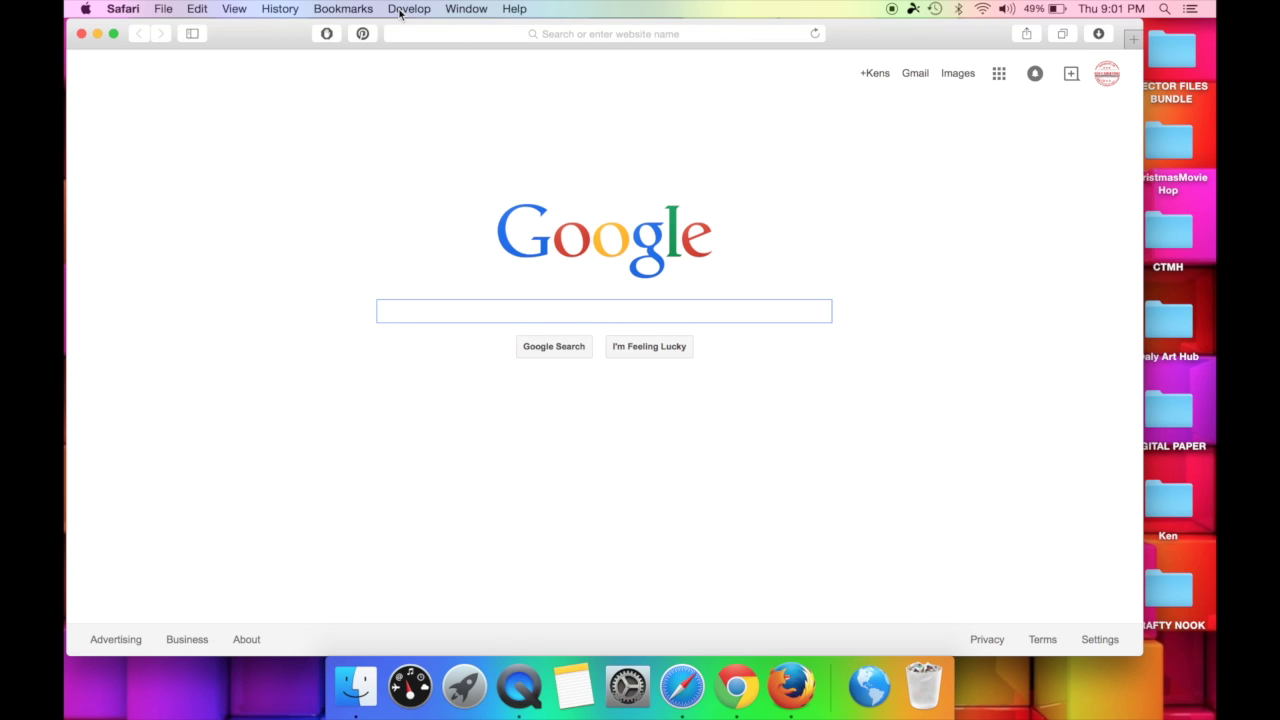
pyautogui.click(140, 9)
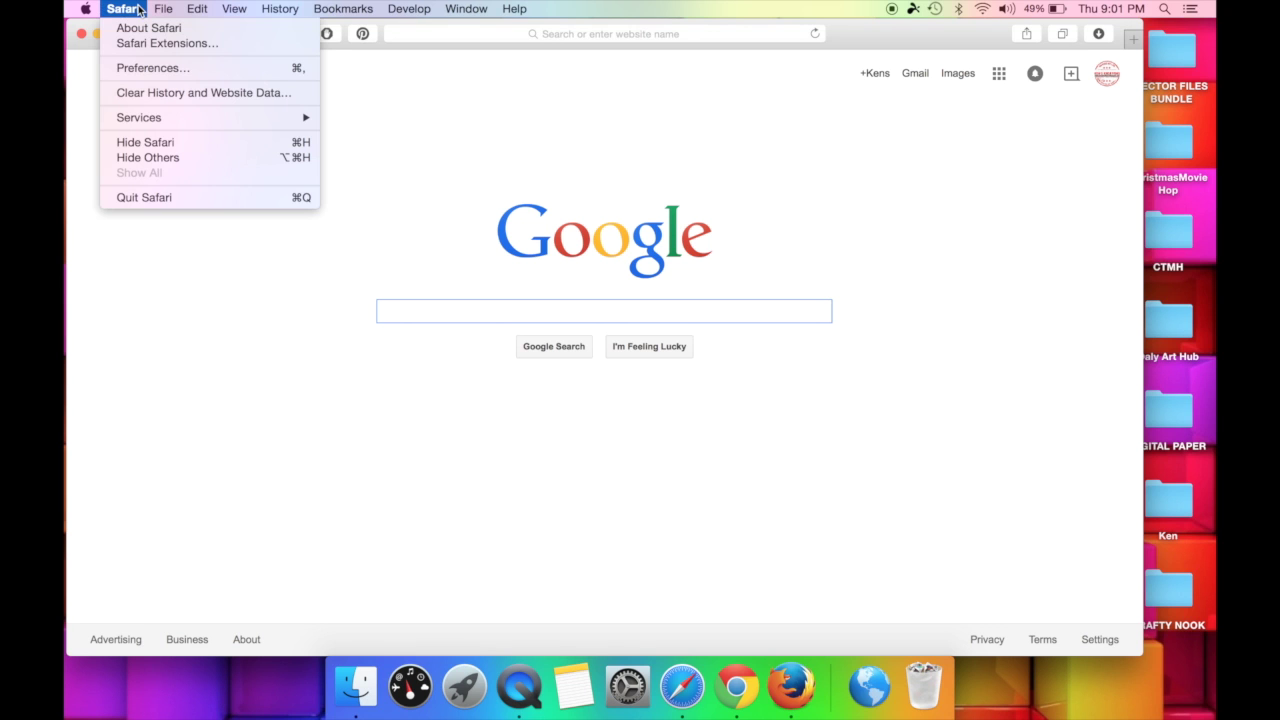
pyautogui.click(149, 70)
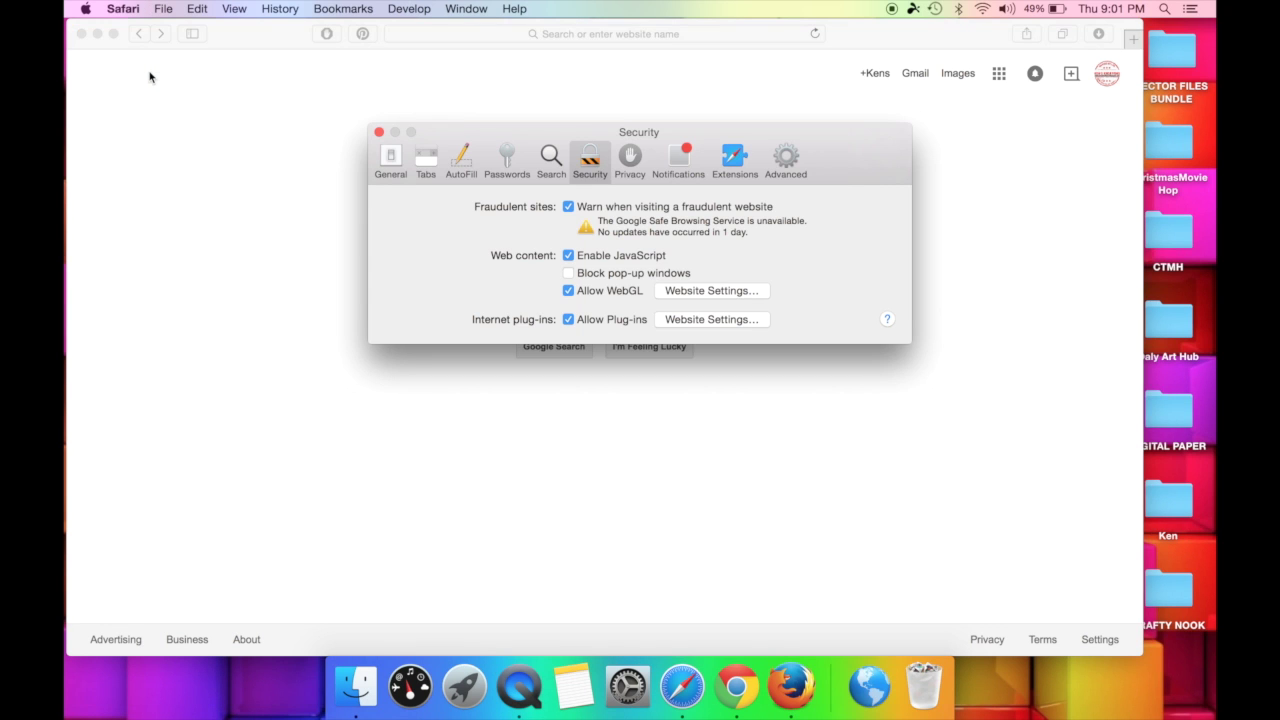
pyautogui.click(787, 162)
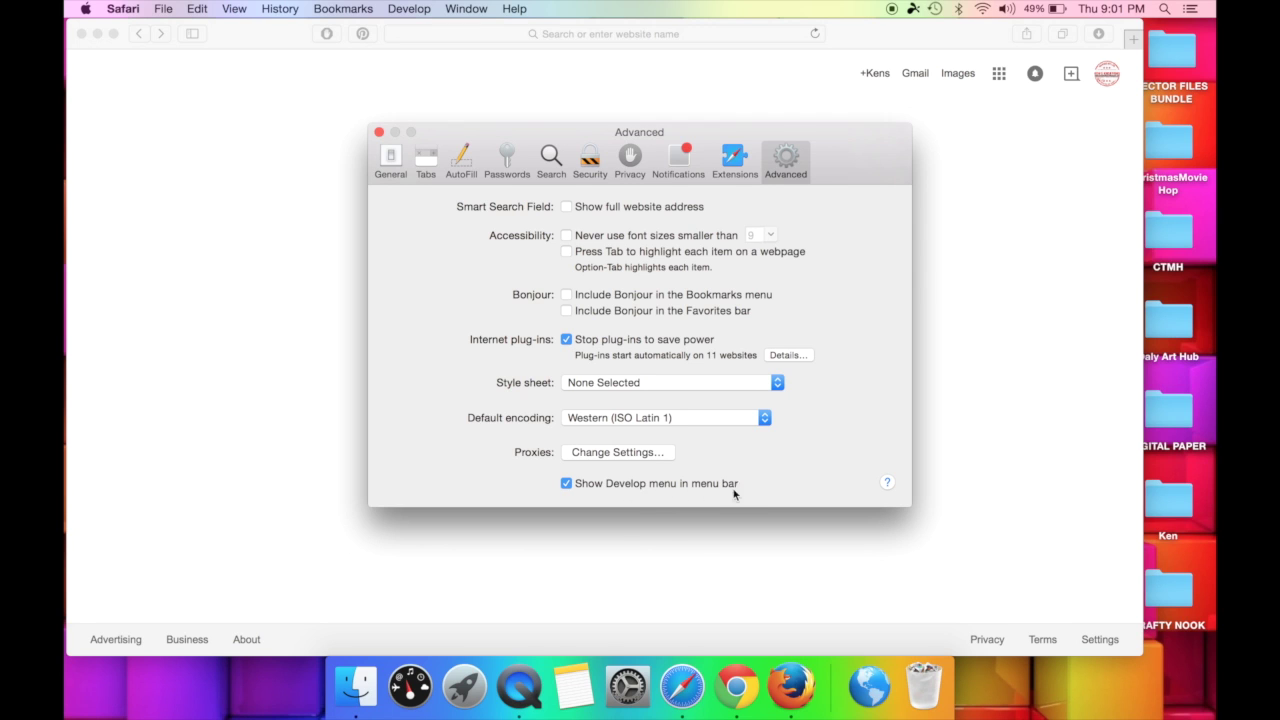
pyautogui.click(566, 484)
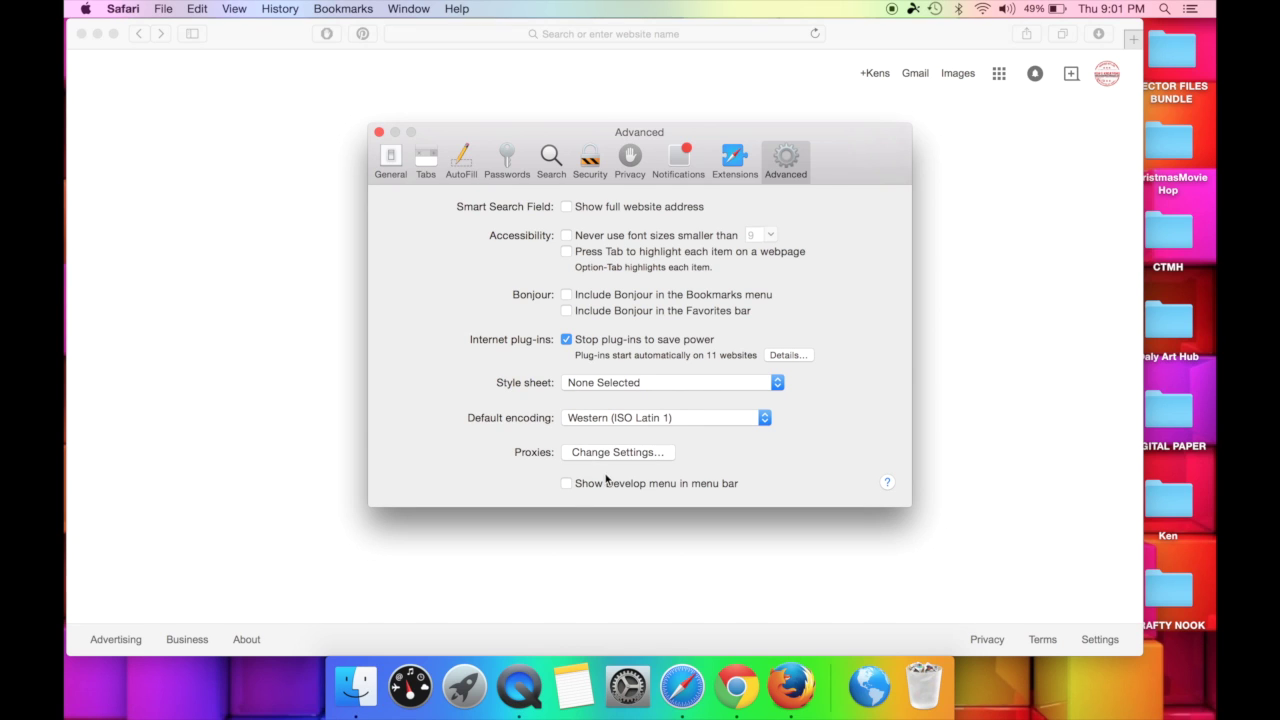
pyautogui.click(567, 484)
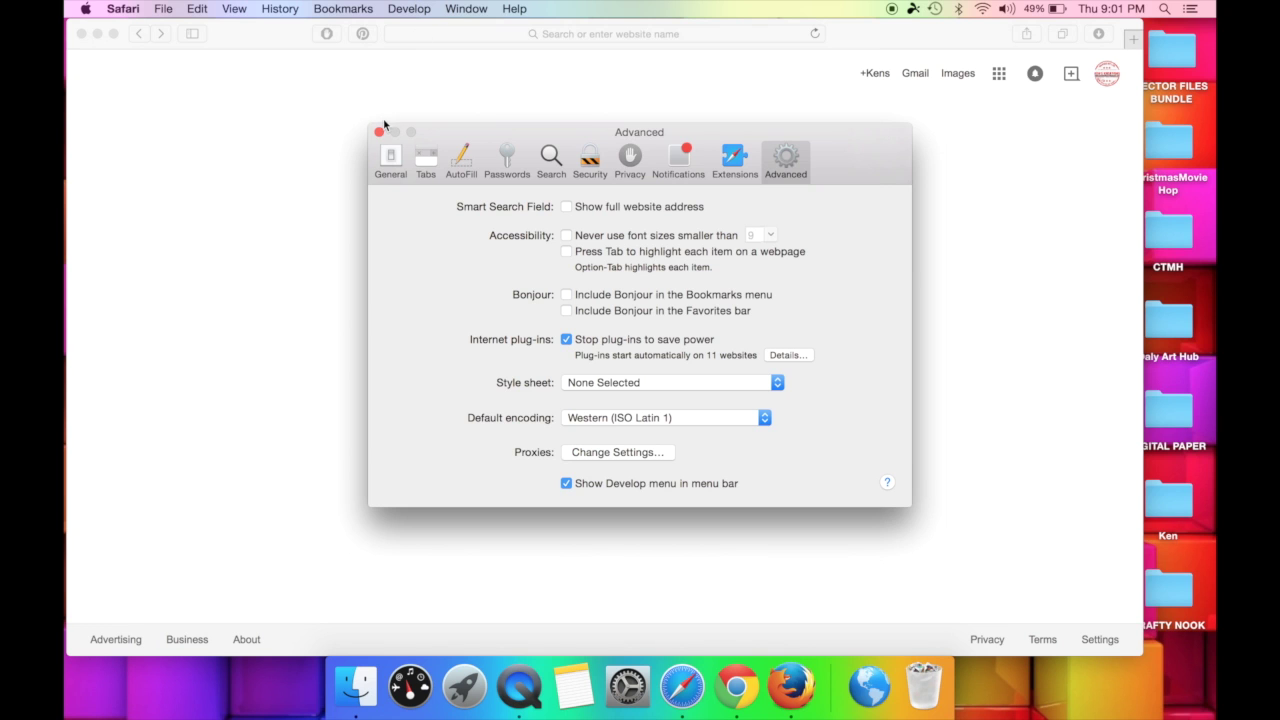
pyautogui.click(380, 133)
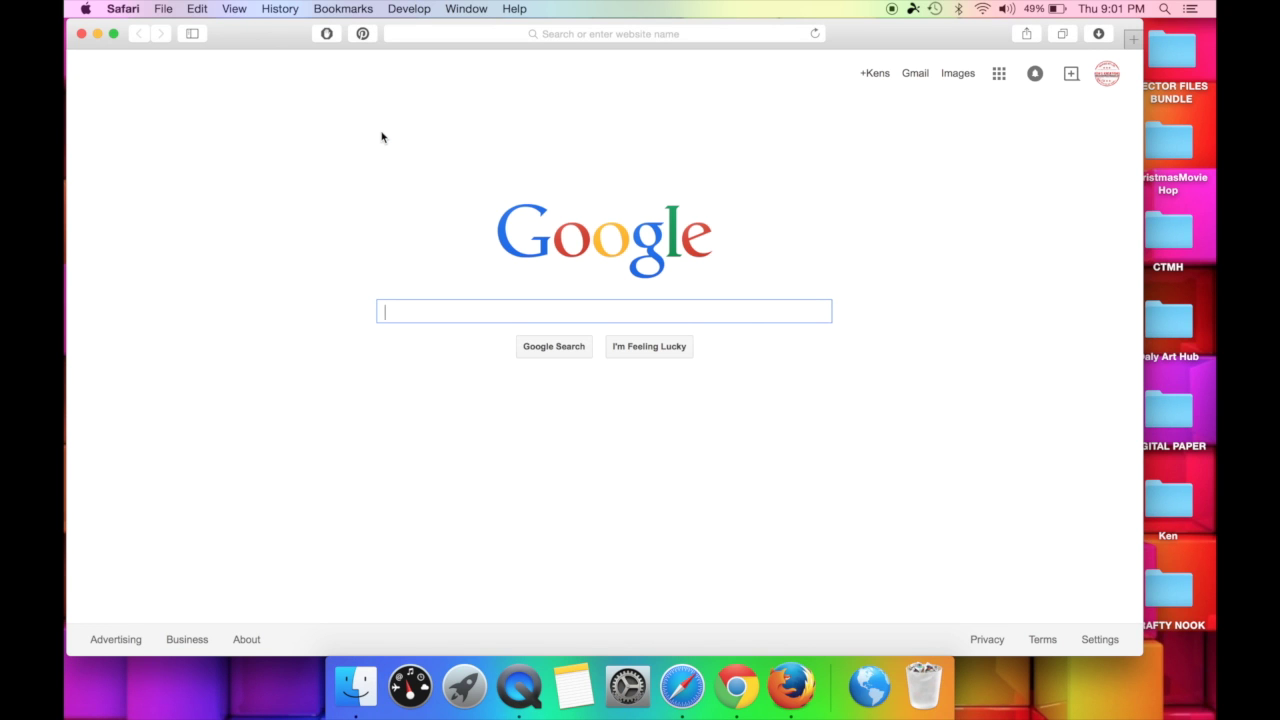
# Empty Safari's caches.
pyautogui.click(428, 14)
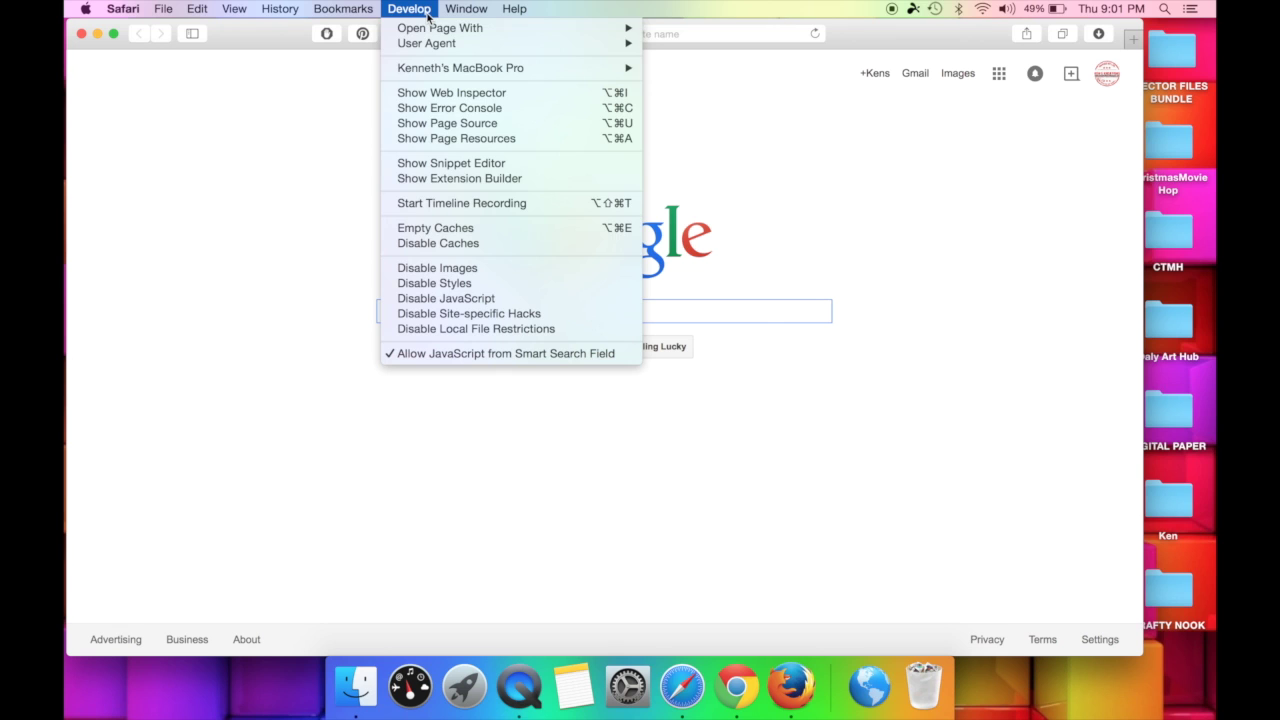
pyautogui.click(446, 232)
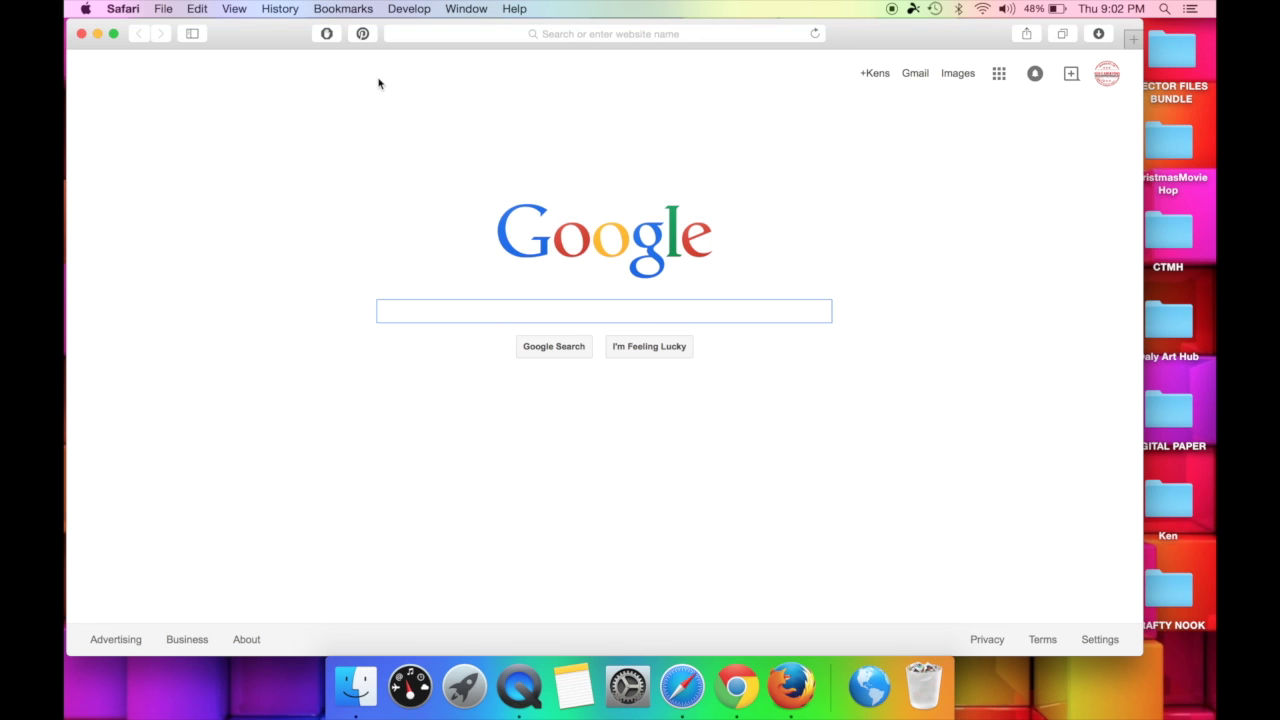
# Go to the extension preferences and turn extensions off and back on.
pyautogui.click(125, 10)
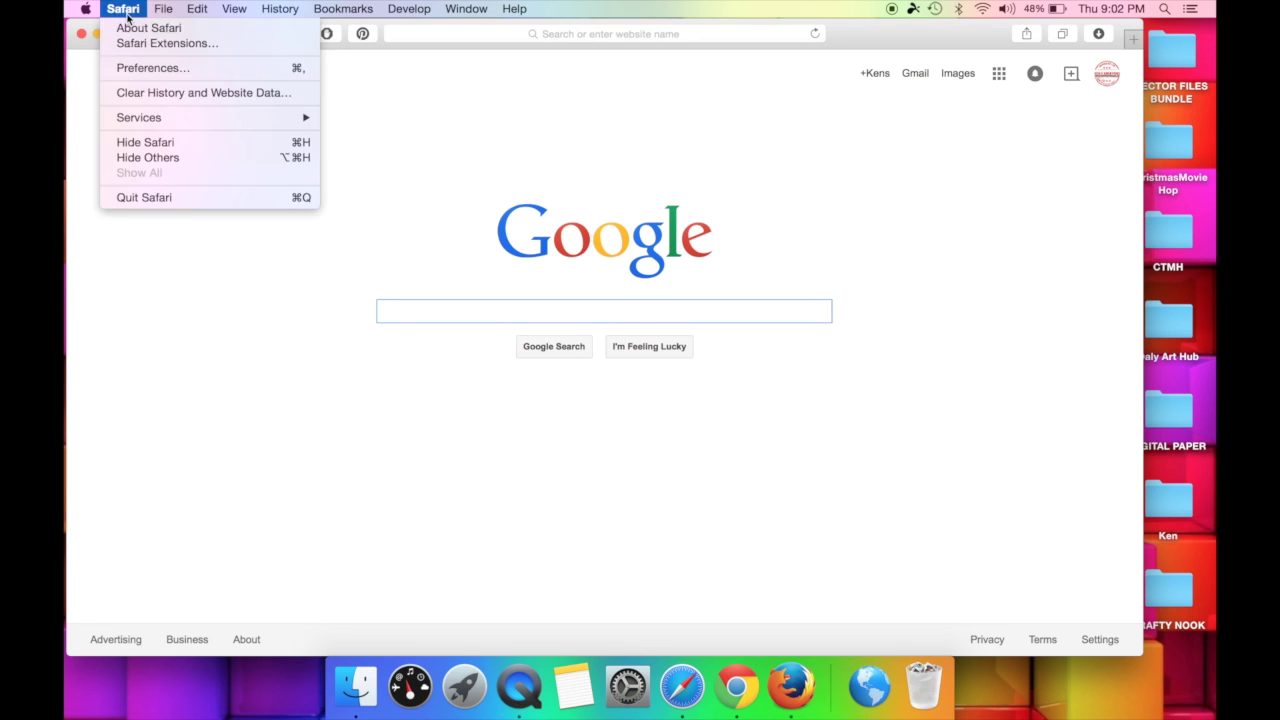
pyautogui.click(155, 70)
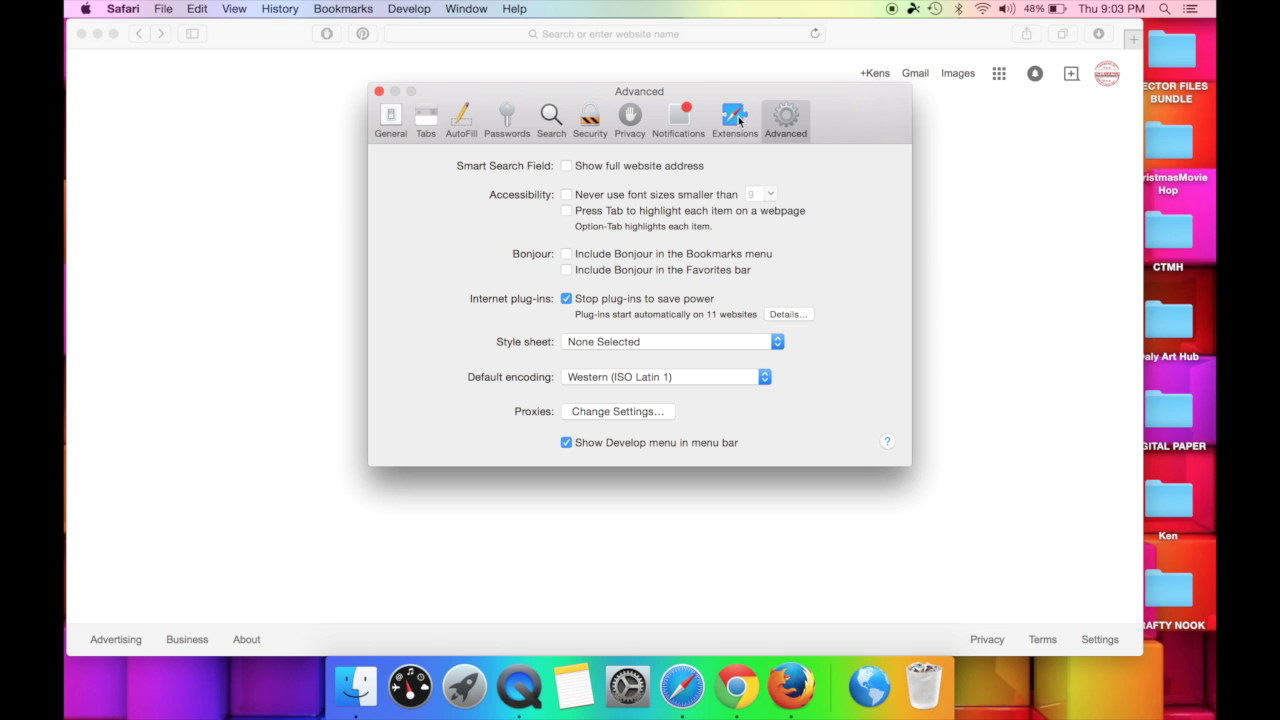
pyautogui.click(735, 118)
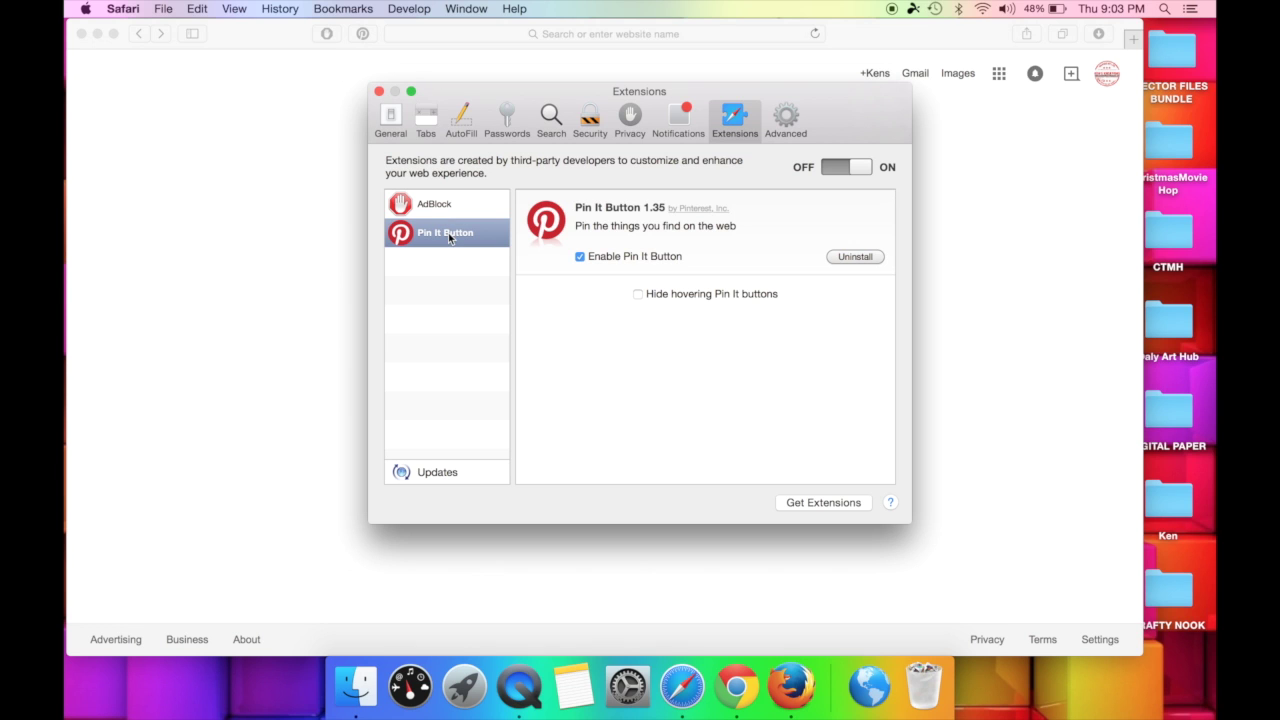
pyautogui.click(866, 168)
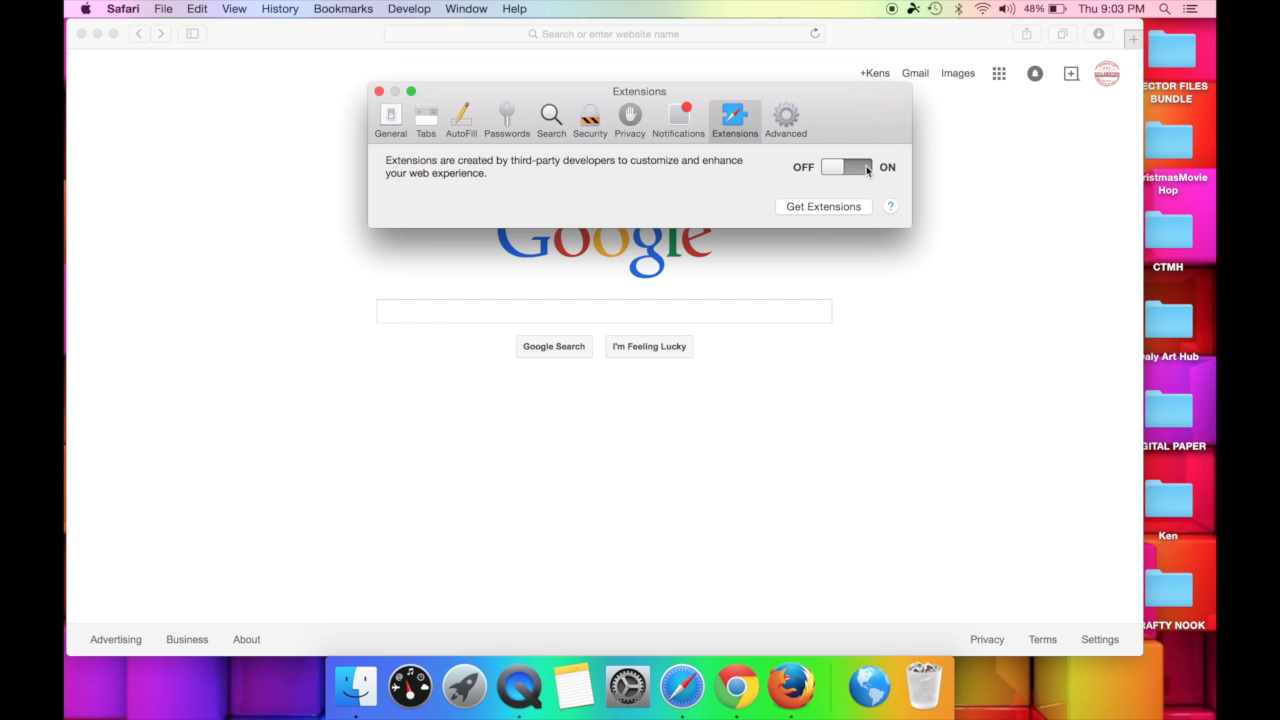
pyautogui.moveTo(866, 168); pyautogui.dragTo(839, 167)
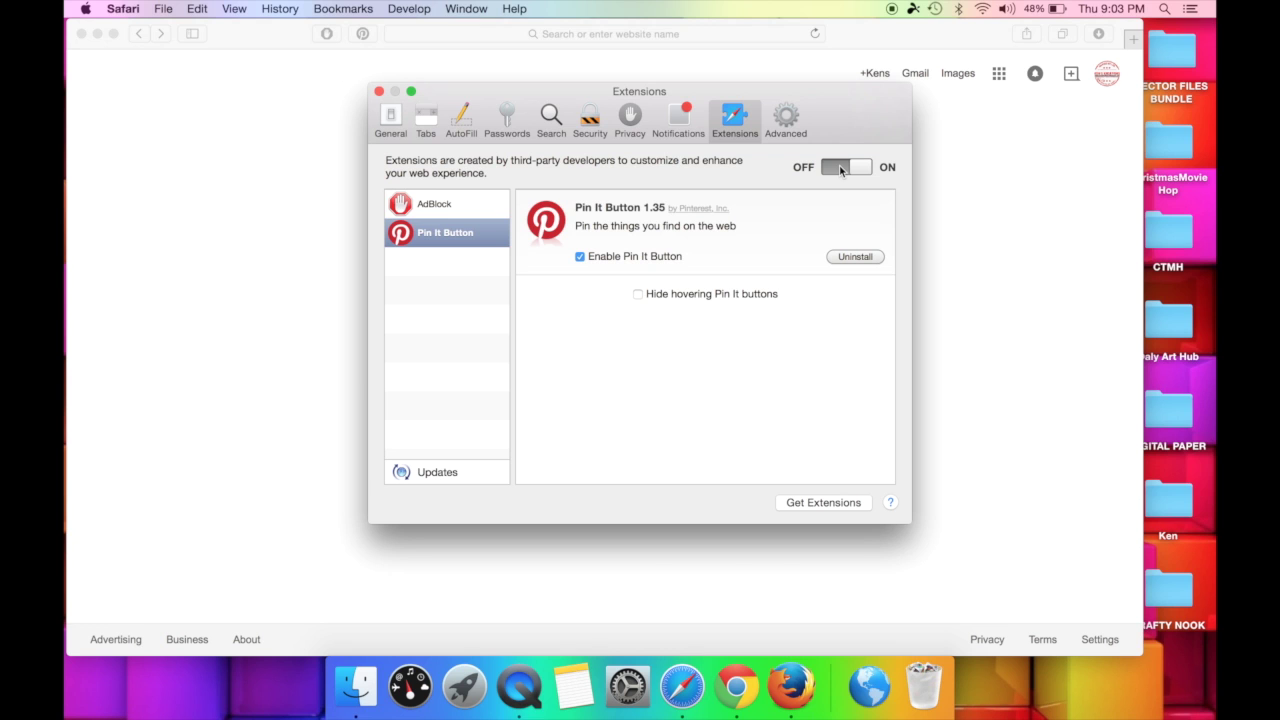
# Uninstall the Pin It Button and AdBlock extensions, then close the preferences.
pyautogui.click(858, 257)
pyautogui.click(737, 228)
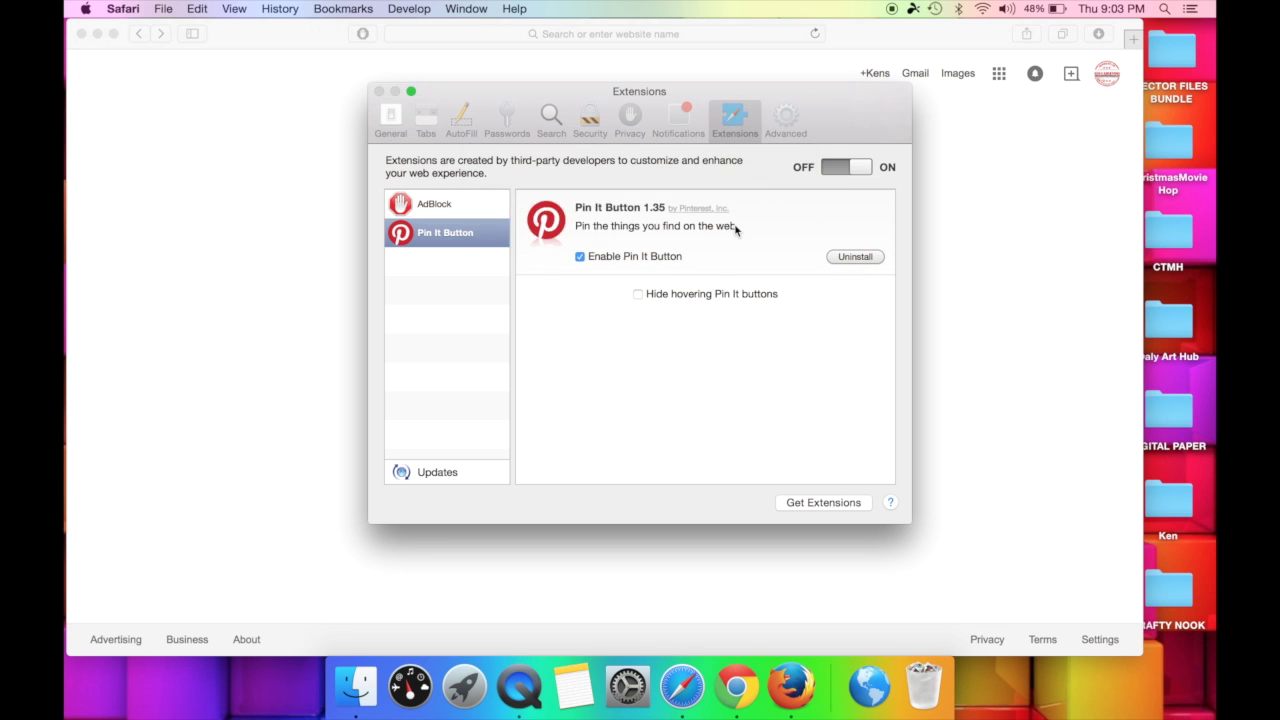
pyautogui.click(860, 257)
pyautogui.click(777, 230)
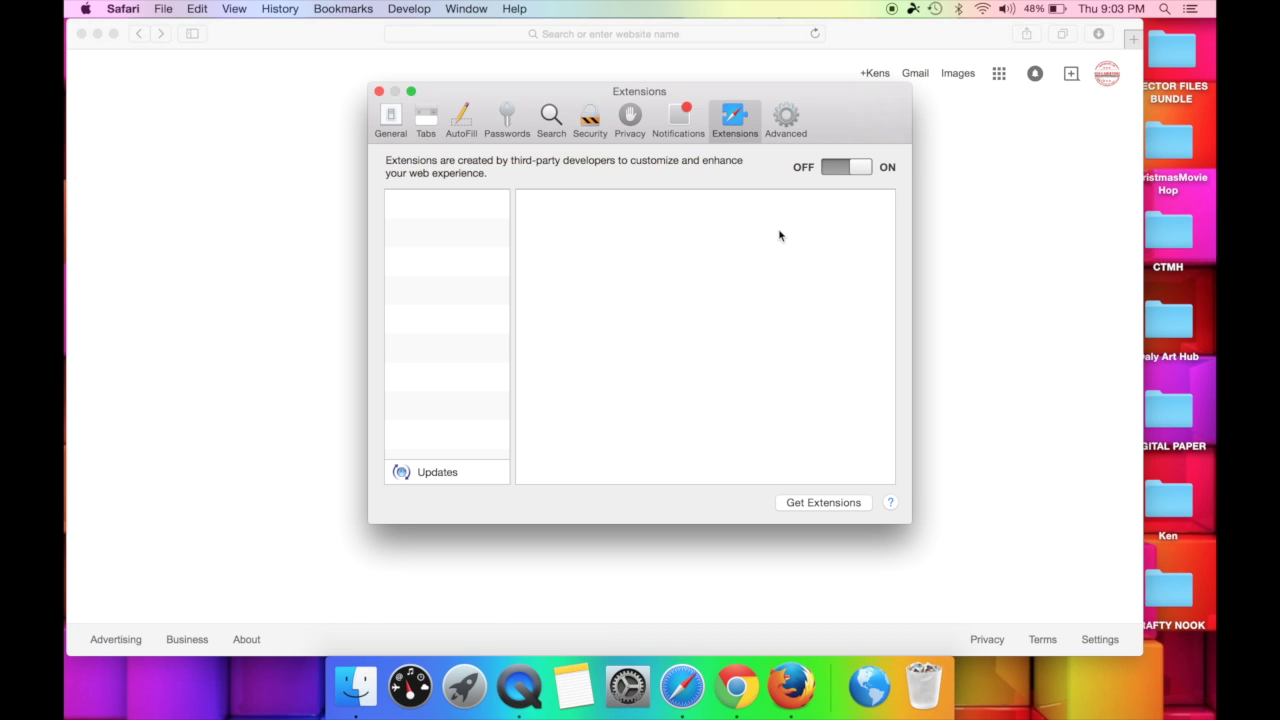
pyautogui.click(379, 91)
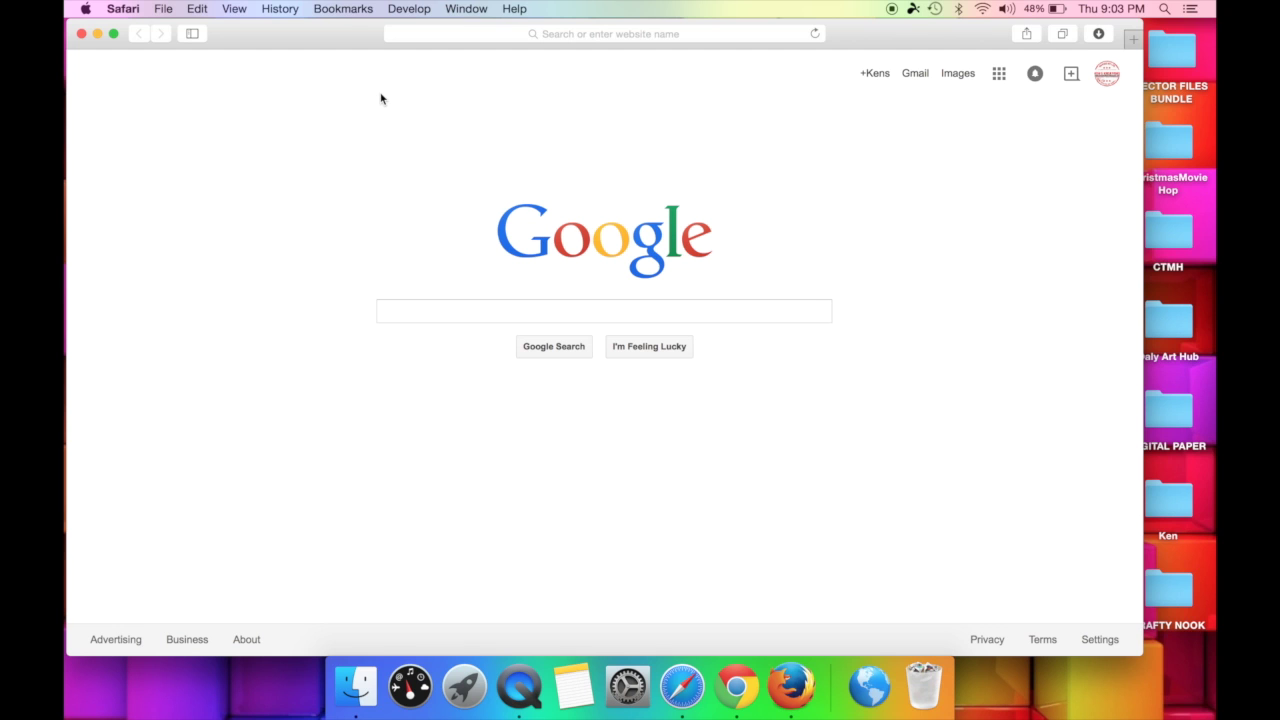
# Set the Cricut plug-in to Allow Always for us.cricut.com in the security preferences' website settings for plug-ins.
pyautogui.click(124, 9)
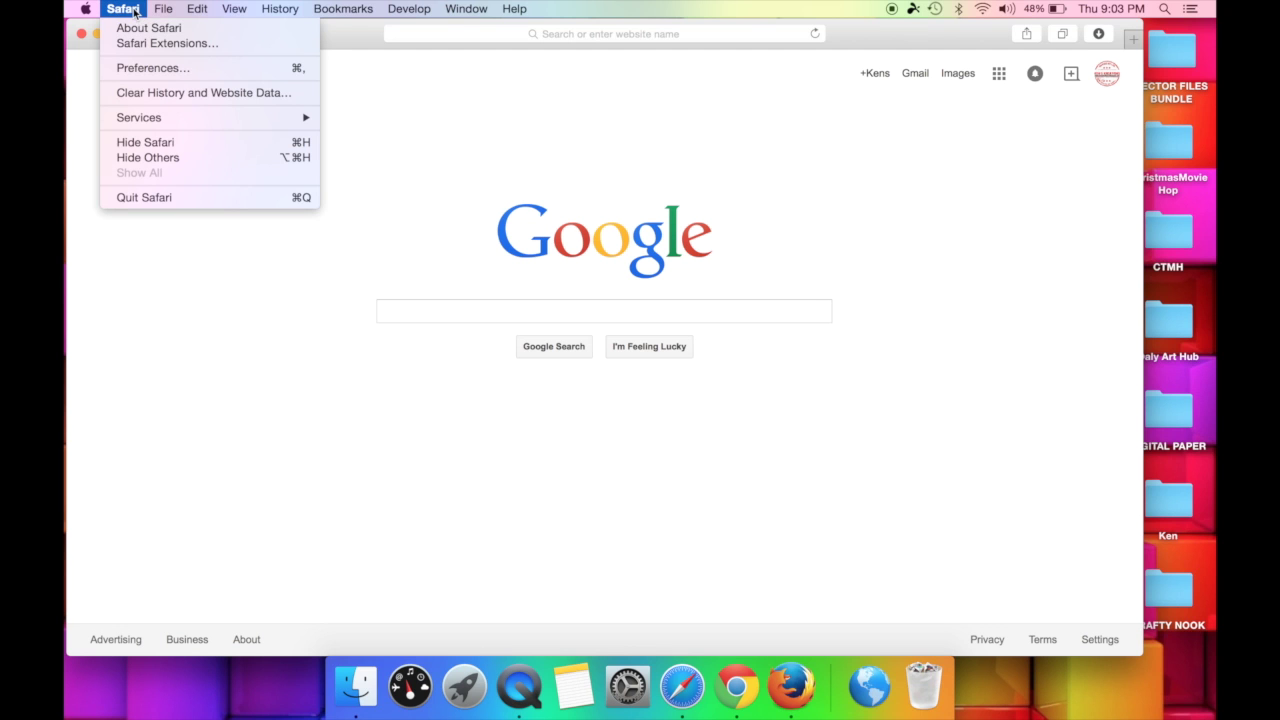
pyautogui.click(160, 72)
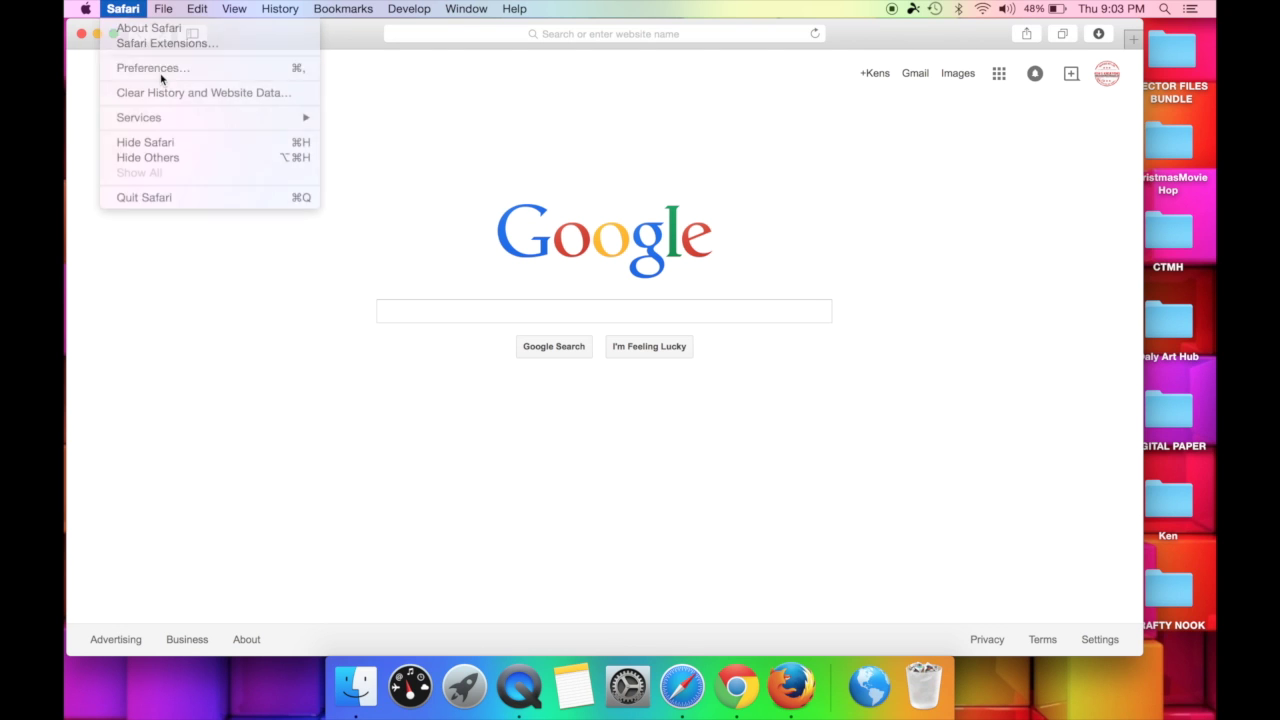
pyautogui.click(589, 106)
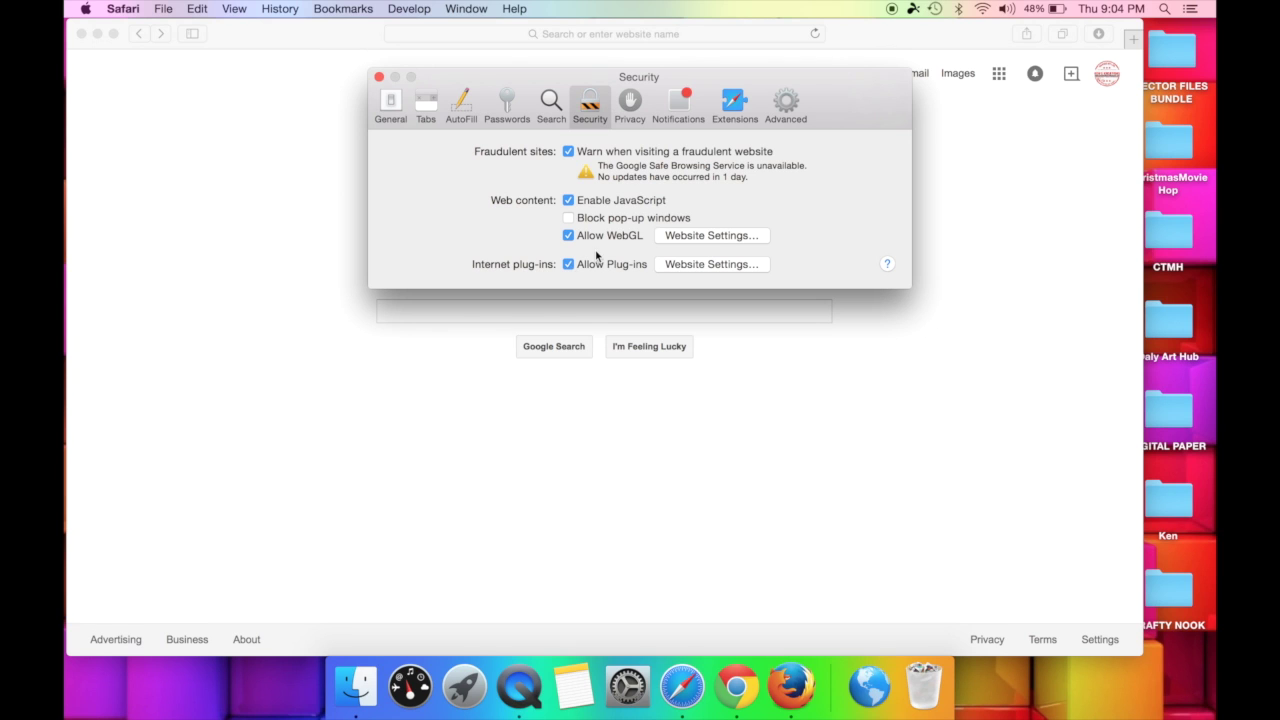
pyautogui.click(692, 268)
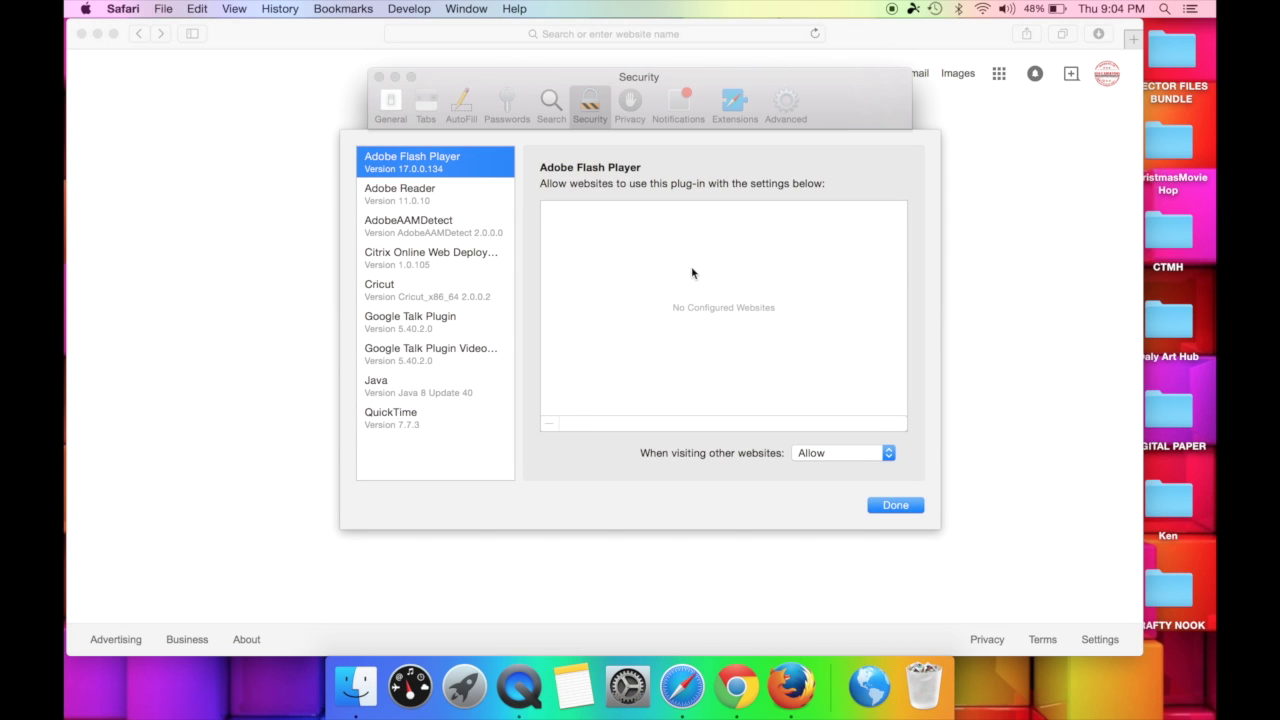
pyautogui.click(428, 388)
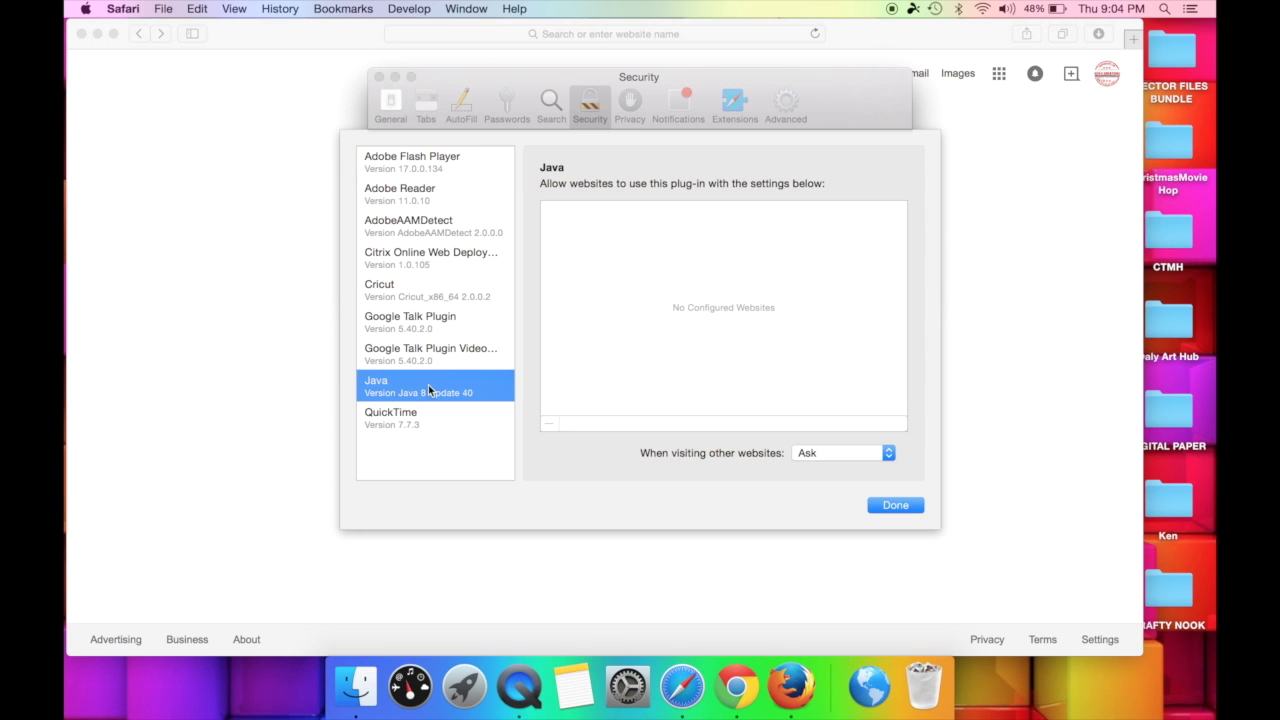
pyautogui.click(411, 286)
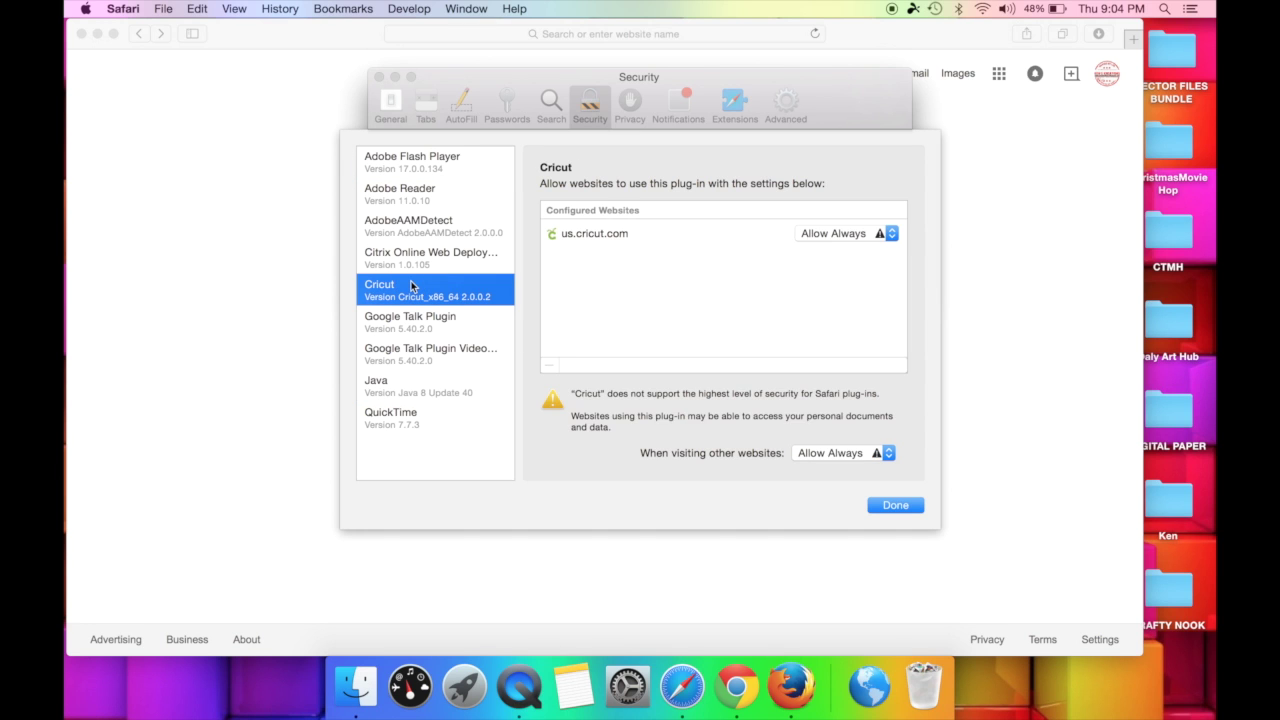
pyautogui.click(890, 235)
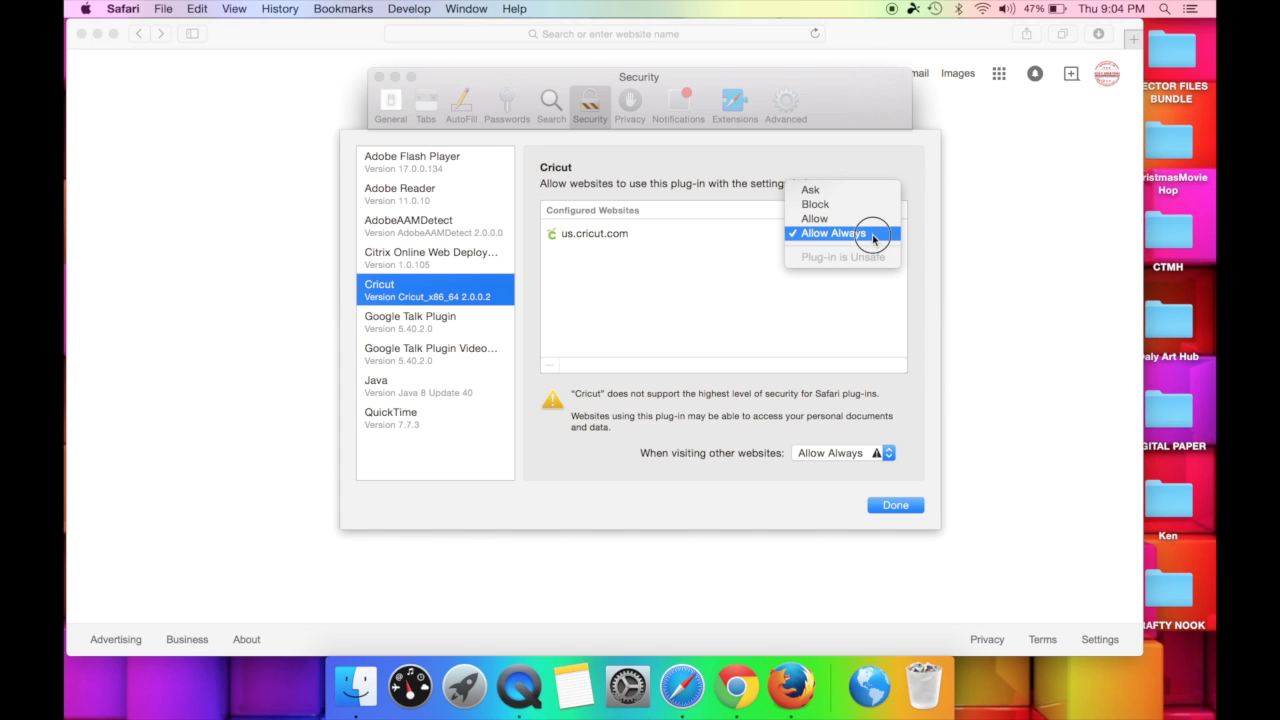
pyautogui.click(872, 234)
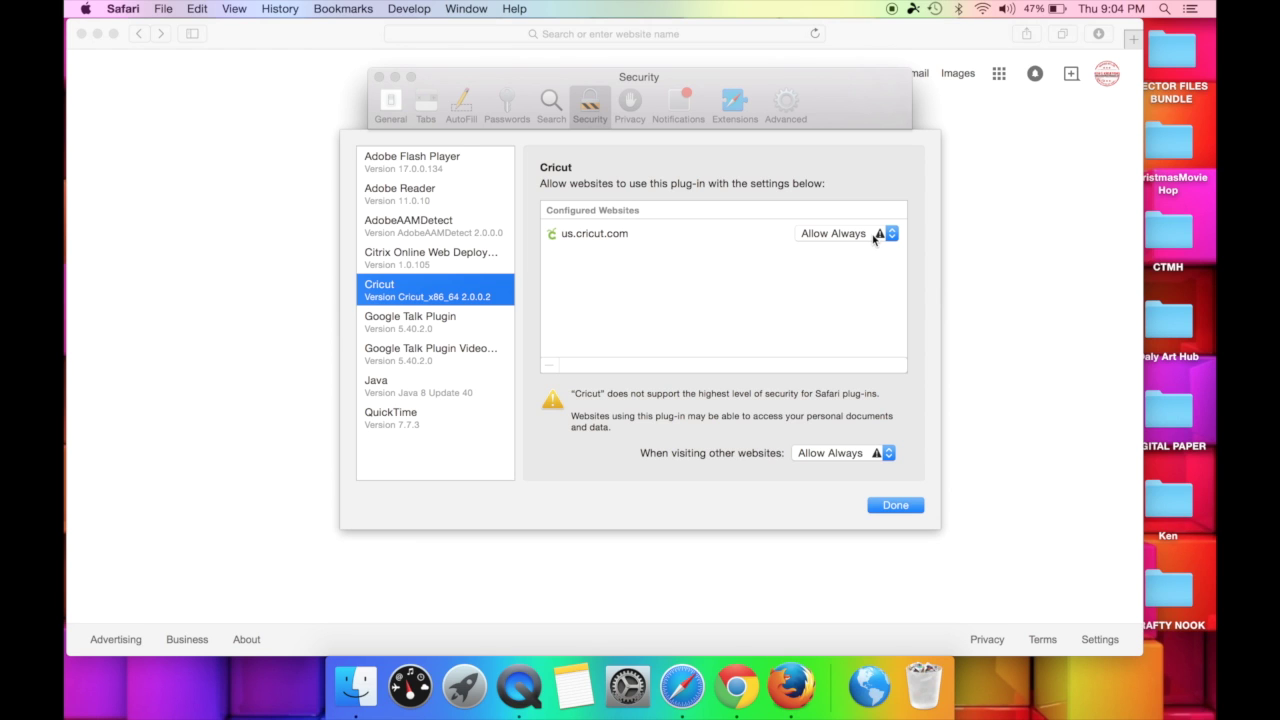
# Set the Cricut plug-in to Allow Always when visiting other websites, and close the preferences.
pyautogui.click(860, 455)
pyautogui.click(858, 458)
pyautogui.click(893, 507)
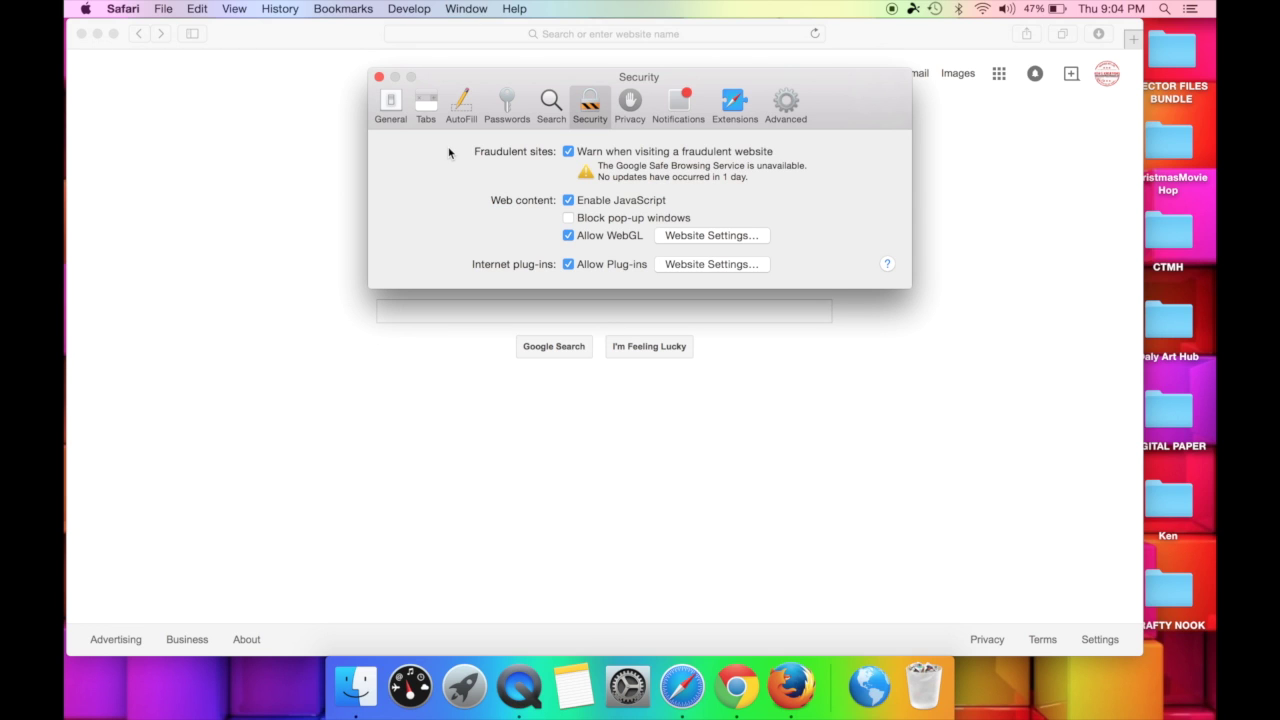
pyautogui.click(379, 77)
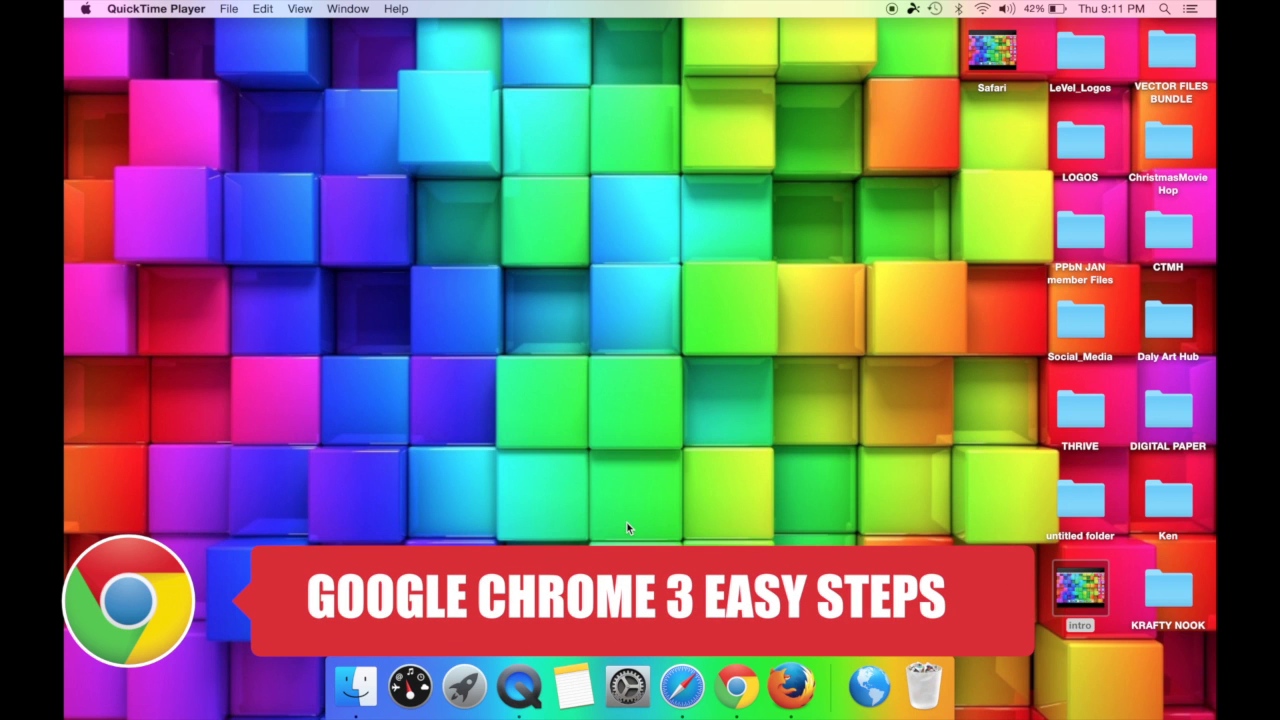
# Switch to Google Chrome and clear only cached images and files from the beginning of time.
pyautogui.click(740, 683)
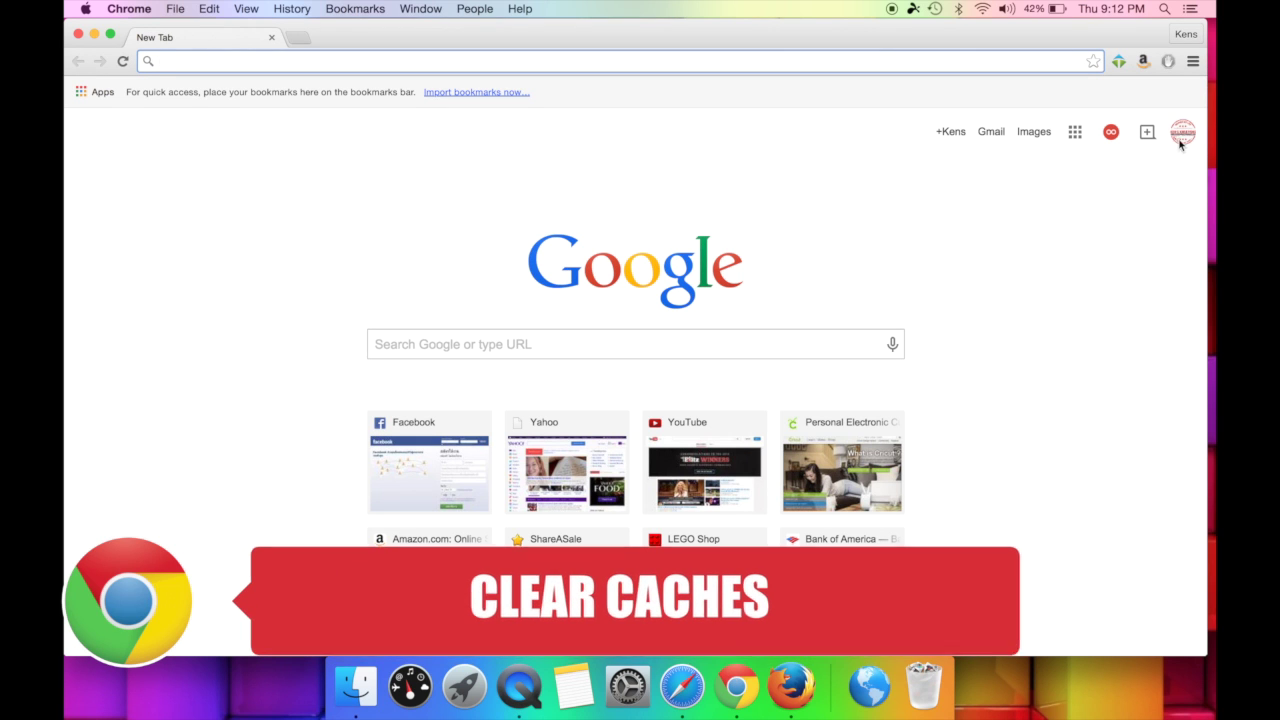
pyautogui.click(1194, 62)
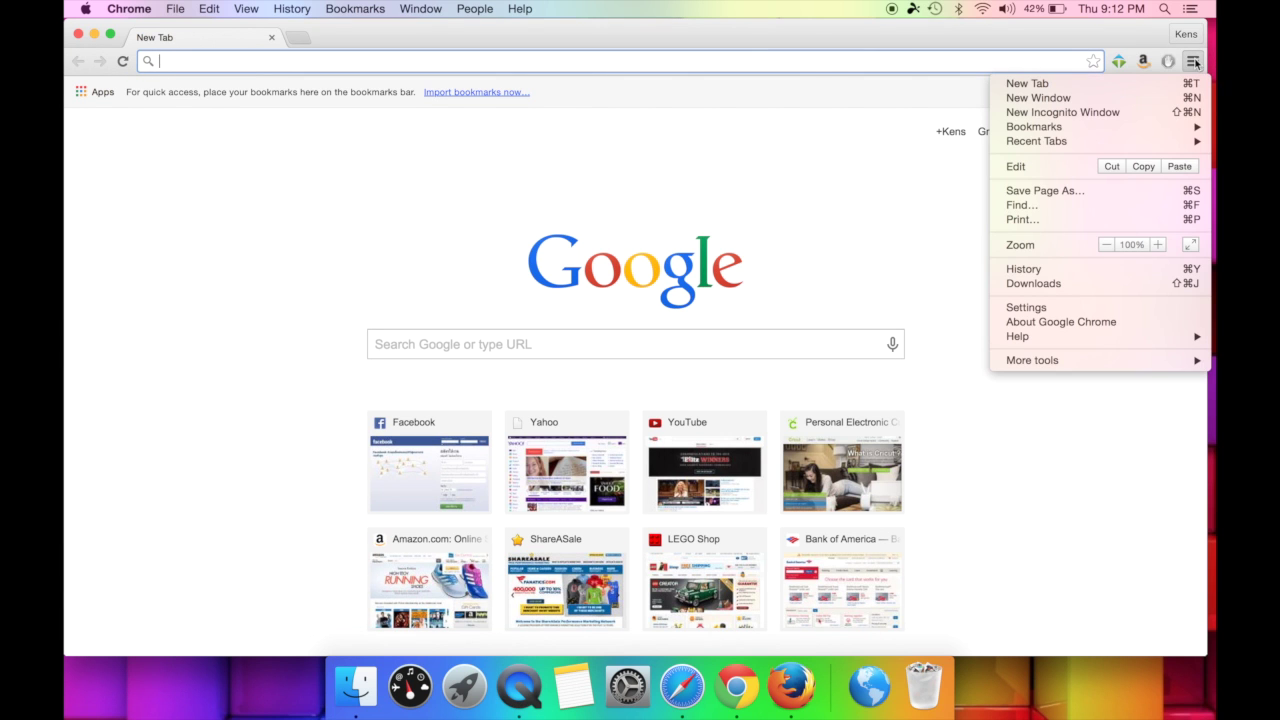
pyautogui.moveTo(1031, 364)
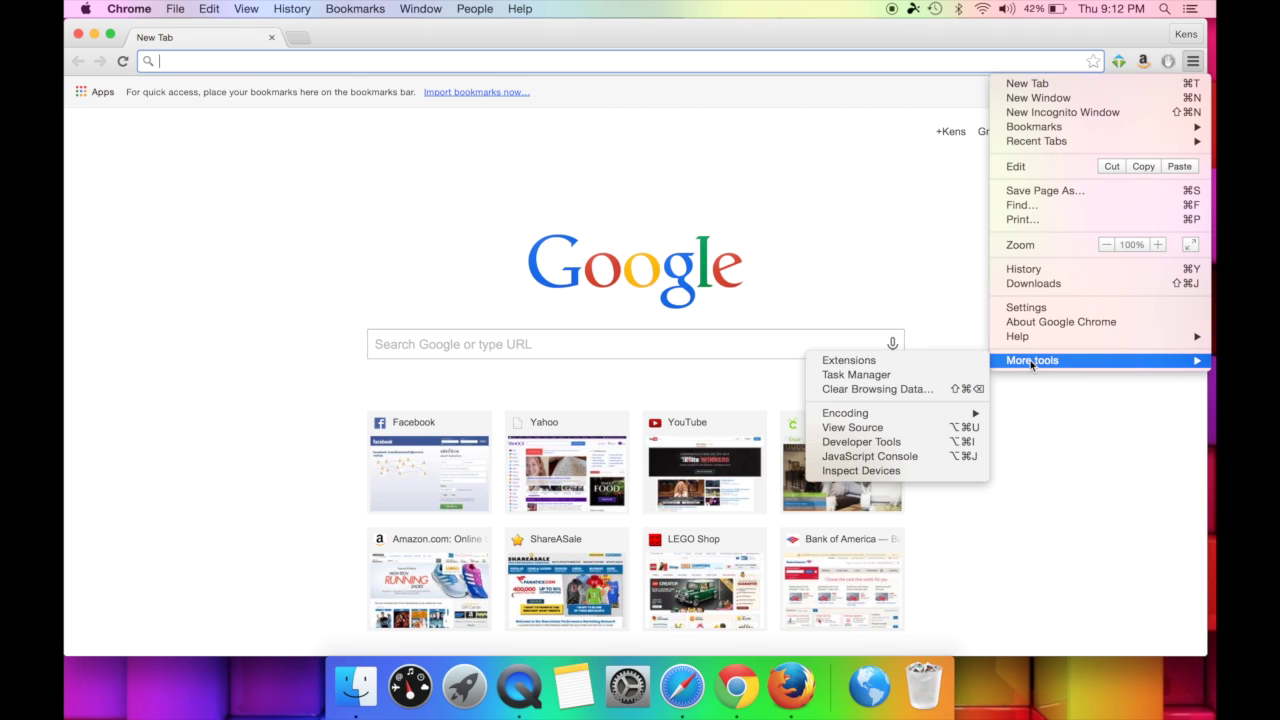
pyautogui.click(876, 395)
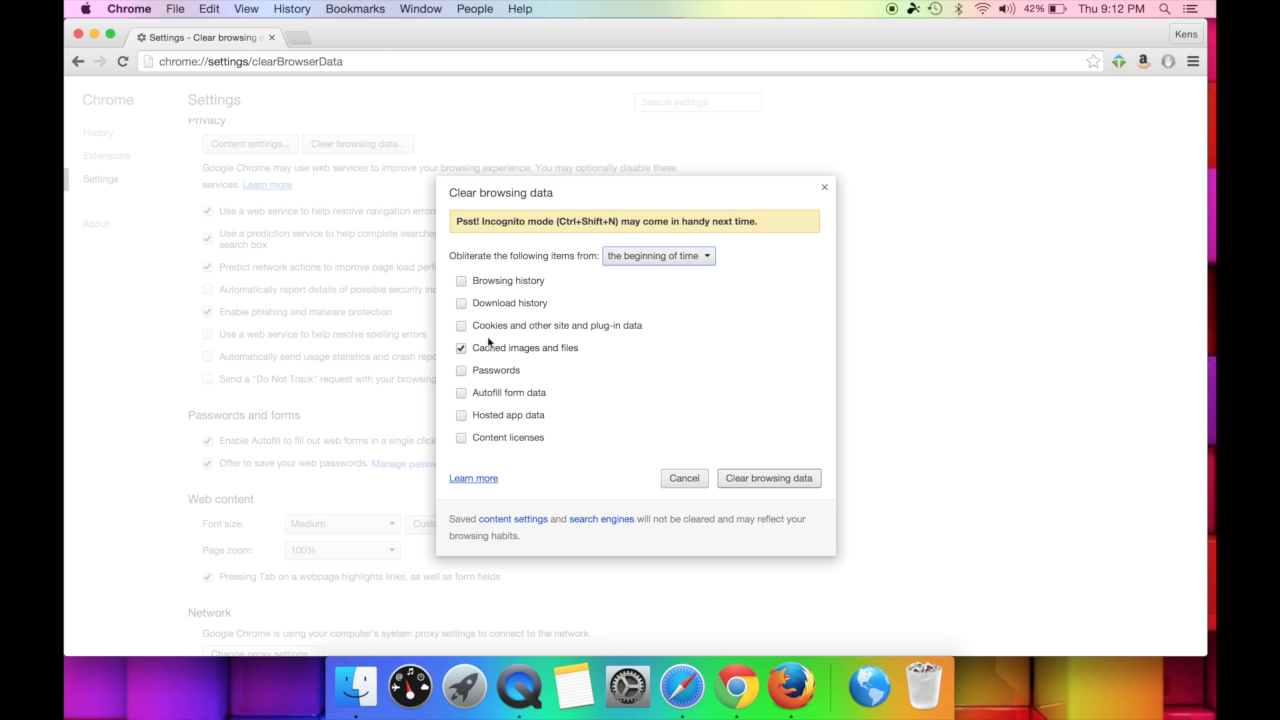
pyautogui.click(796, 478)
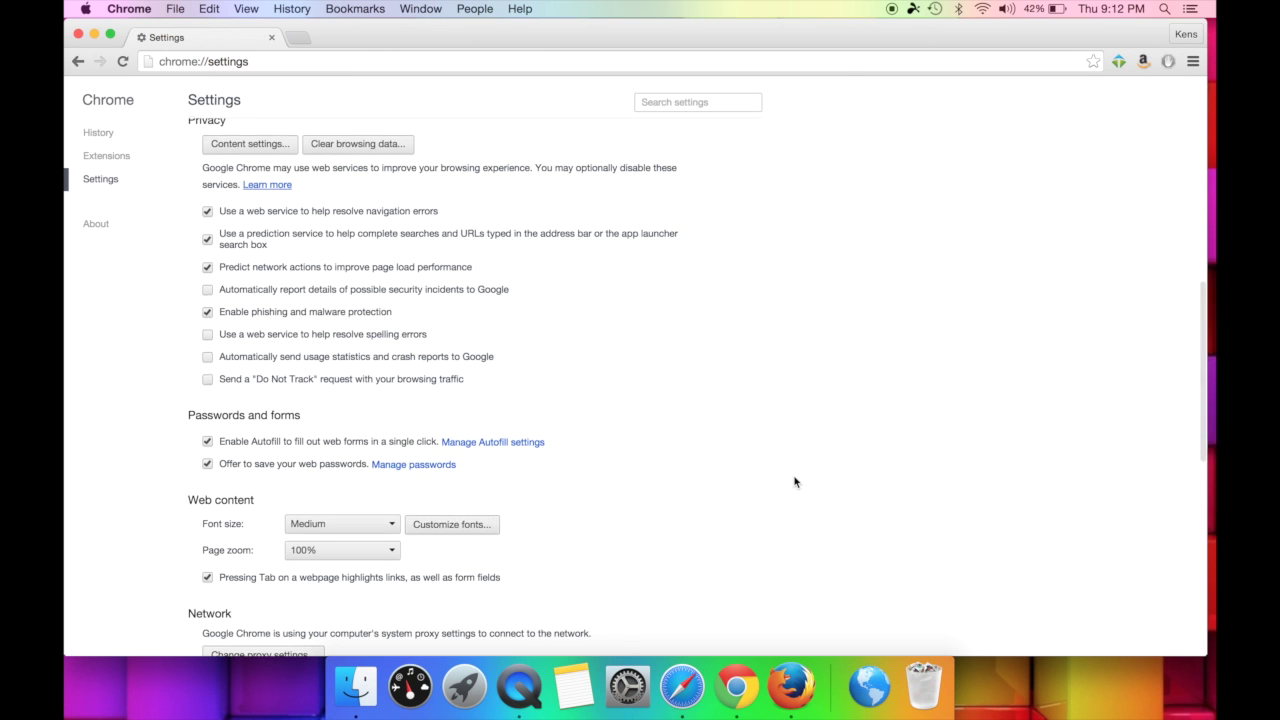
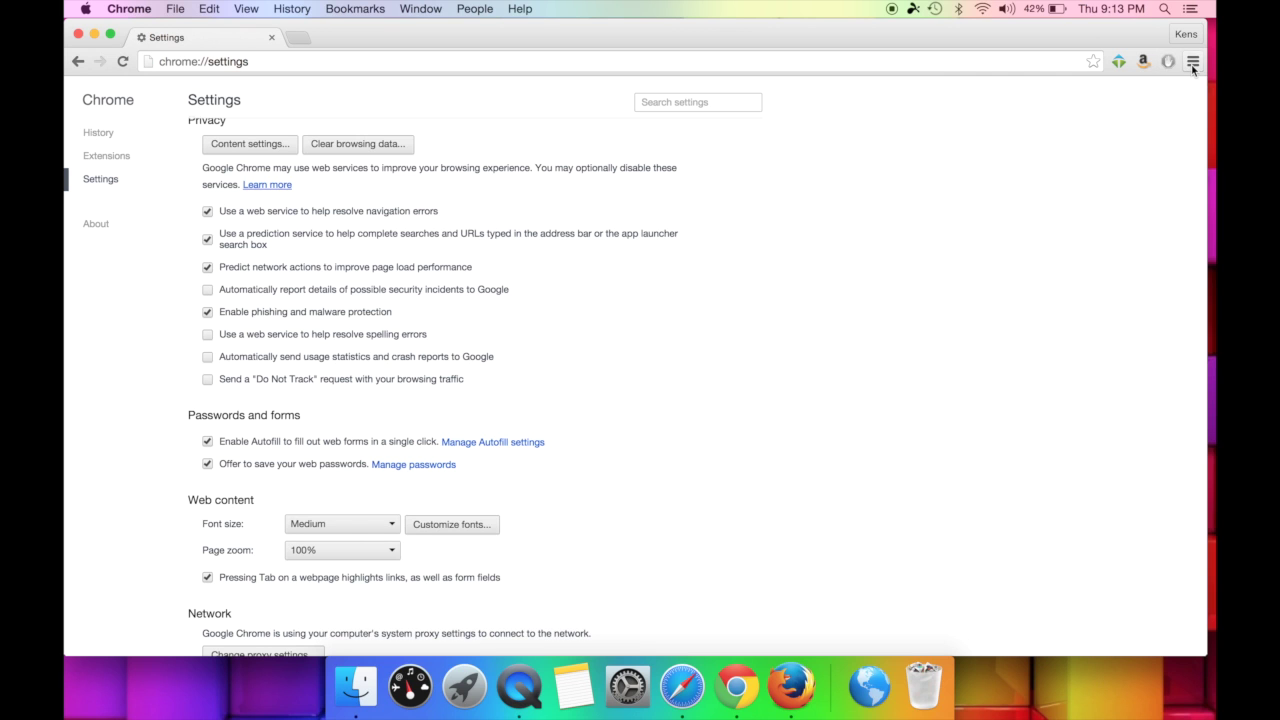
# Disable and remove the AdBlock extension from Chrome, and close the uninstall page it opens.
pyautogui.click(1193, 63)
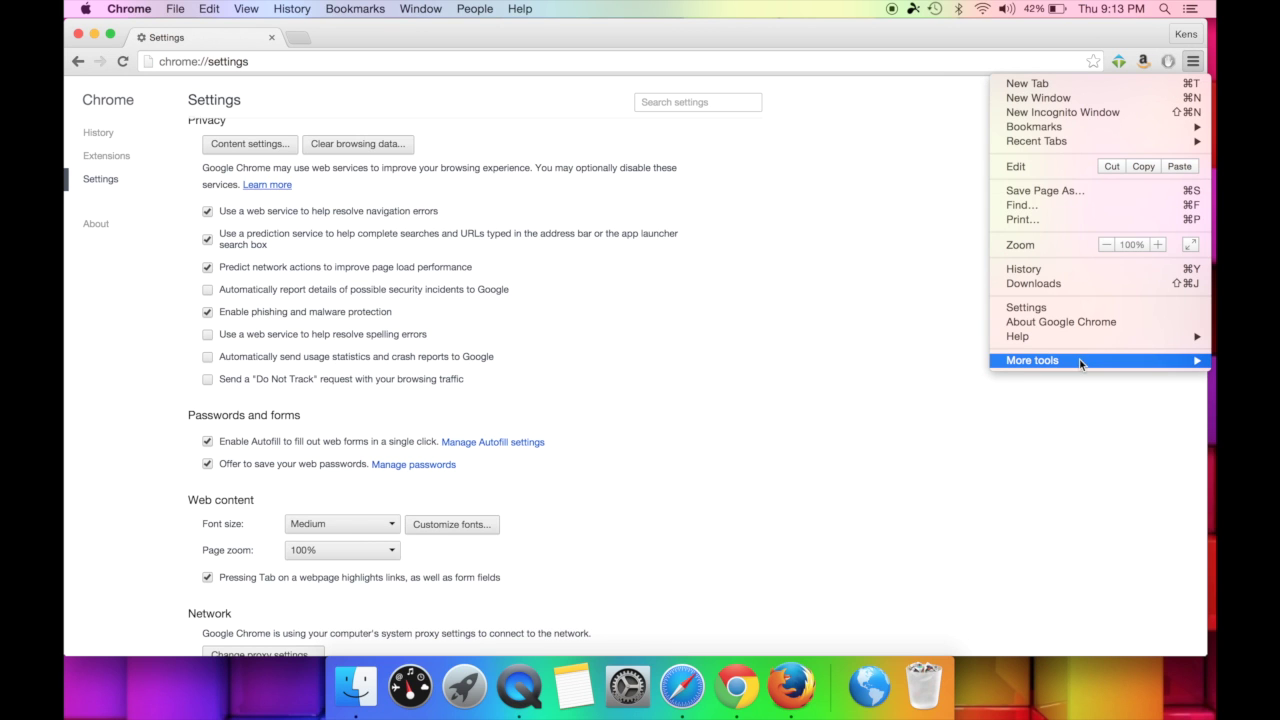
pyautogui.moveTo(1079, 360)
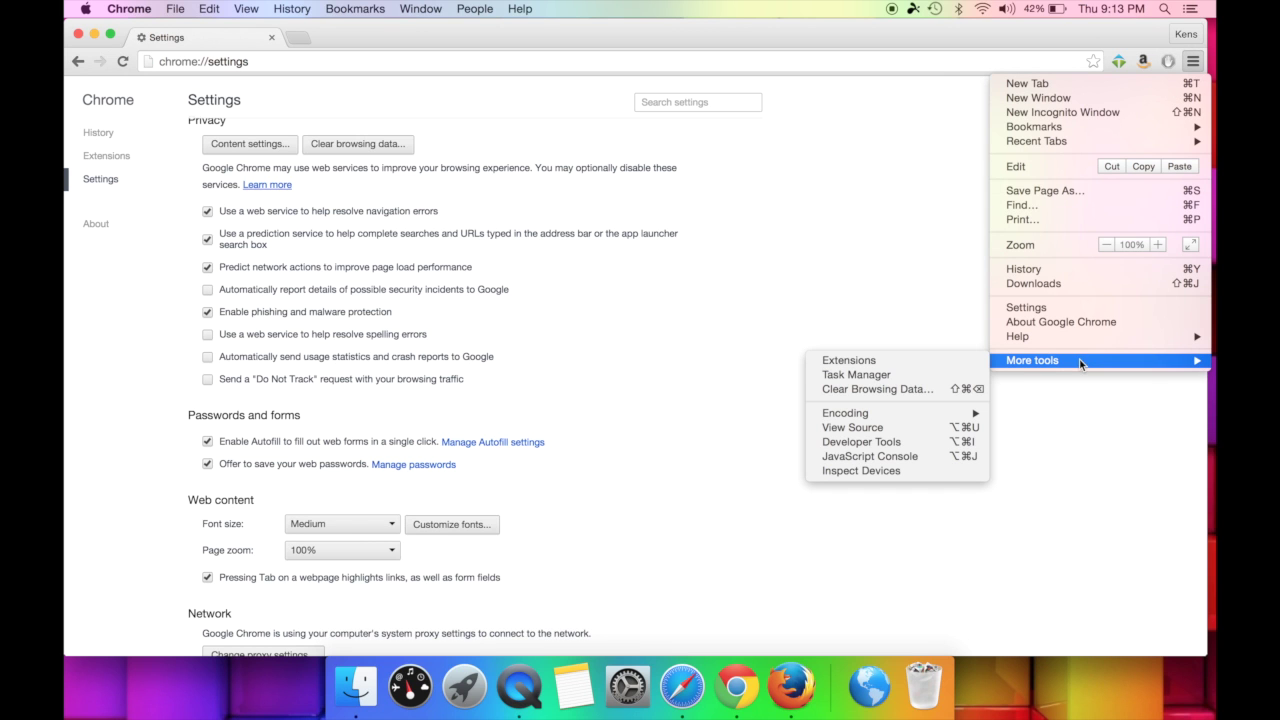
pyautogui.click(937, 367)
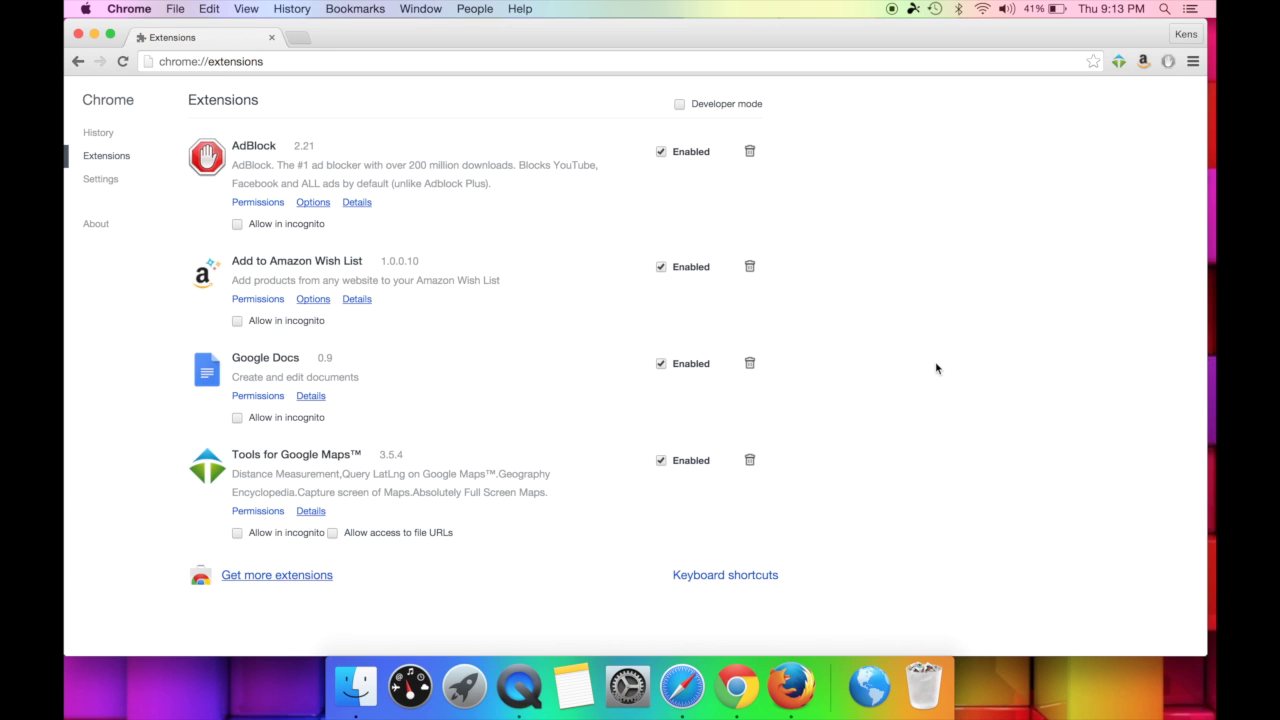
pyautogui.click(661, 152)
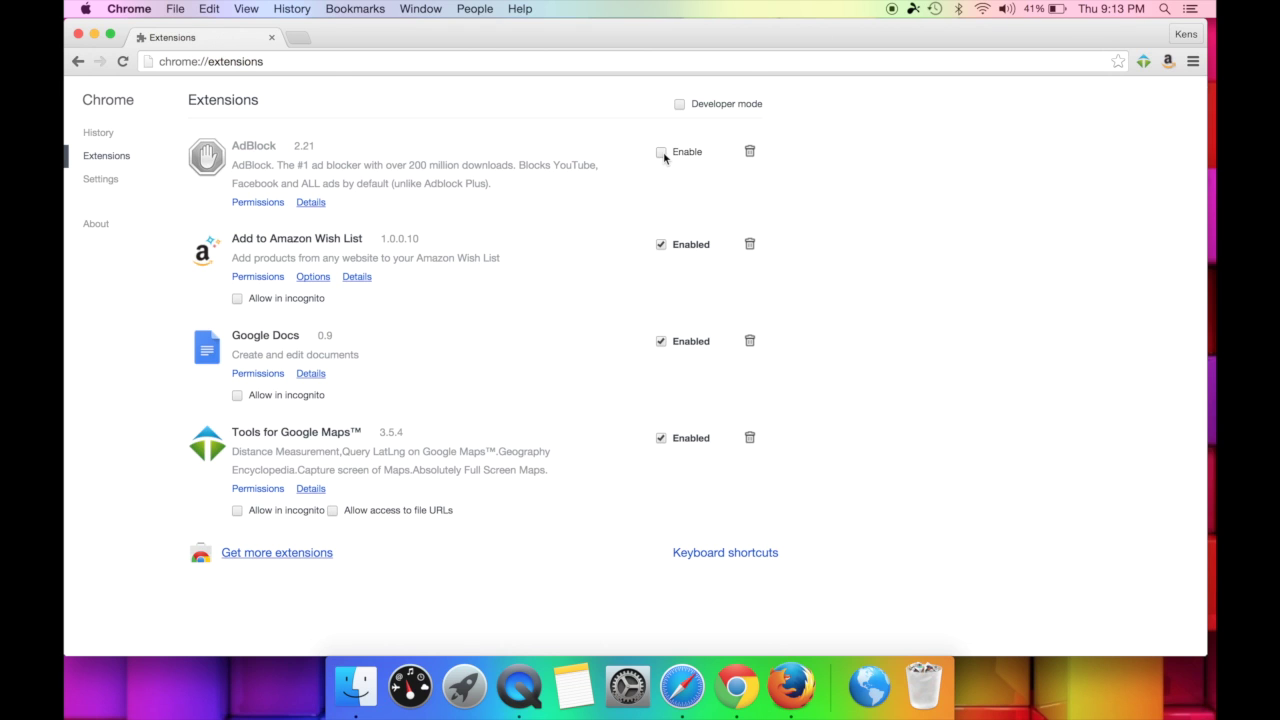
pyautogui.click(750, 151)
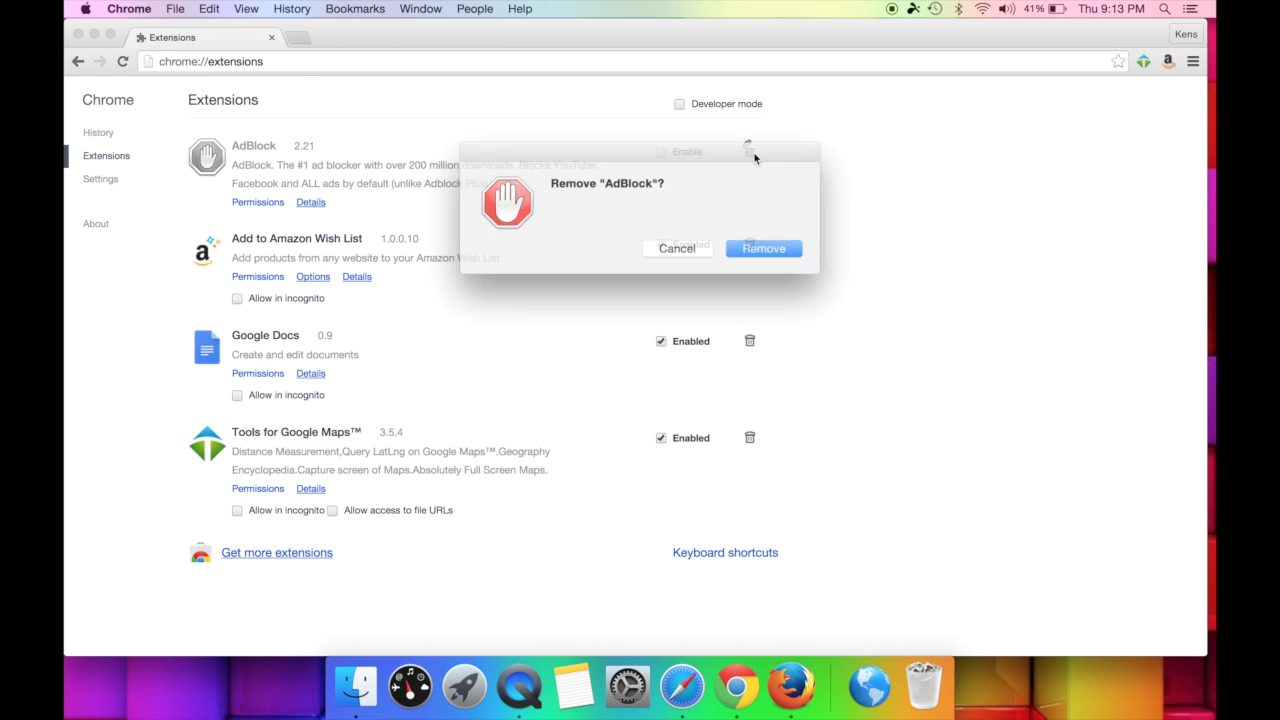
pyautogui.click(756, 246)
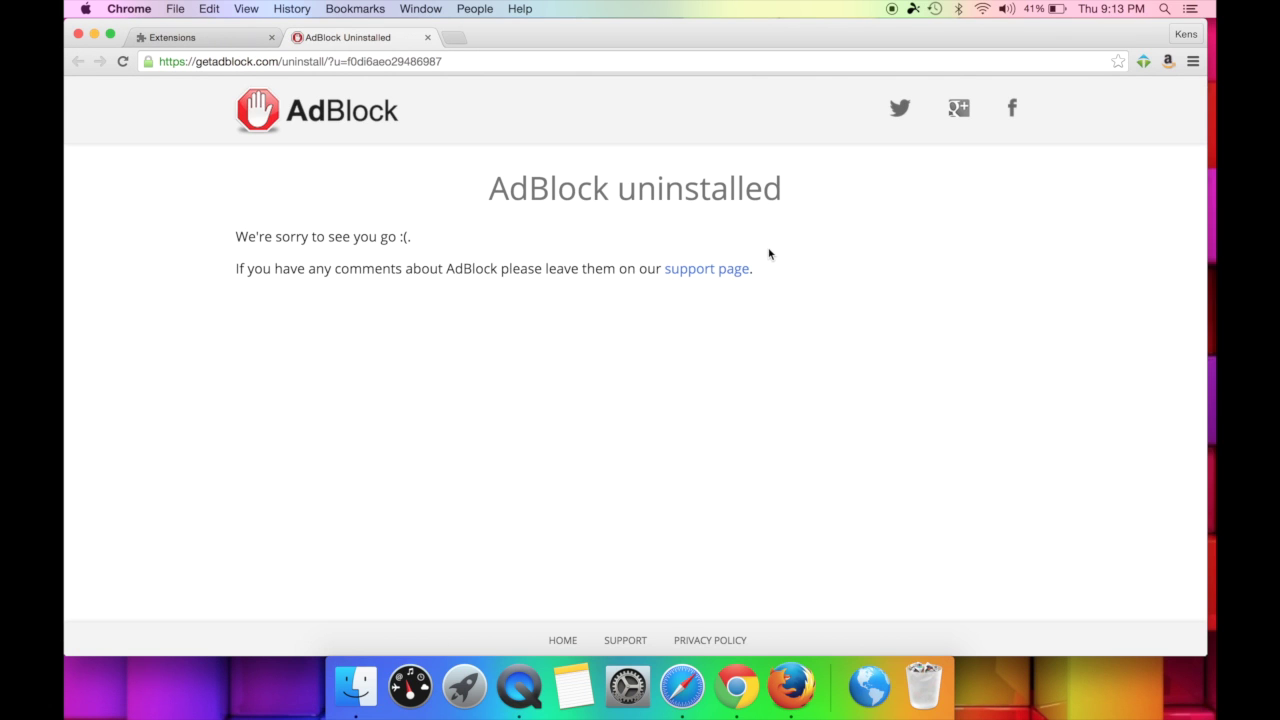
pyautogui.click(428, 37)
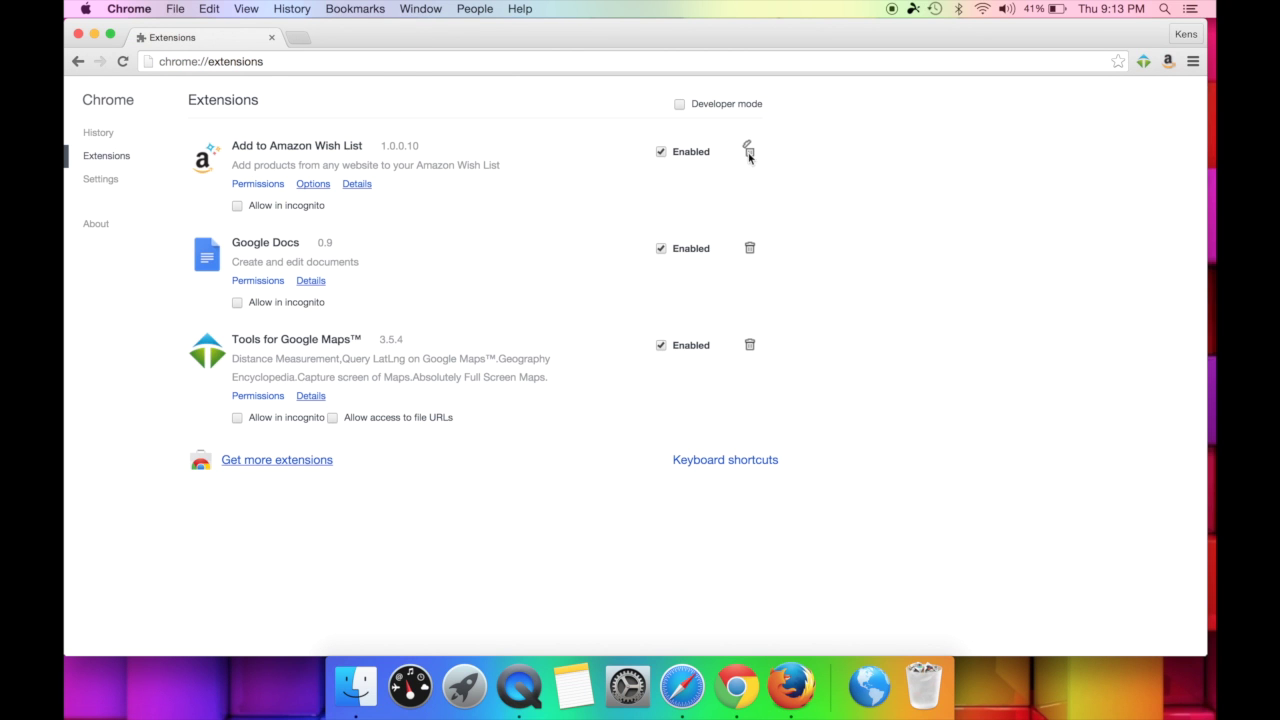
# Remove the Add to Amazon Wish List and Tools for Google Maps extensions, keeping Google Docs.
pyautogui.click(749, 155)
pyautogui.click(755, 248)
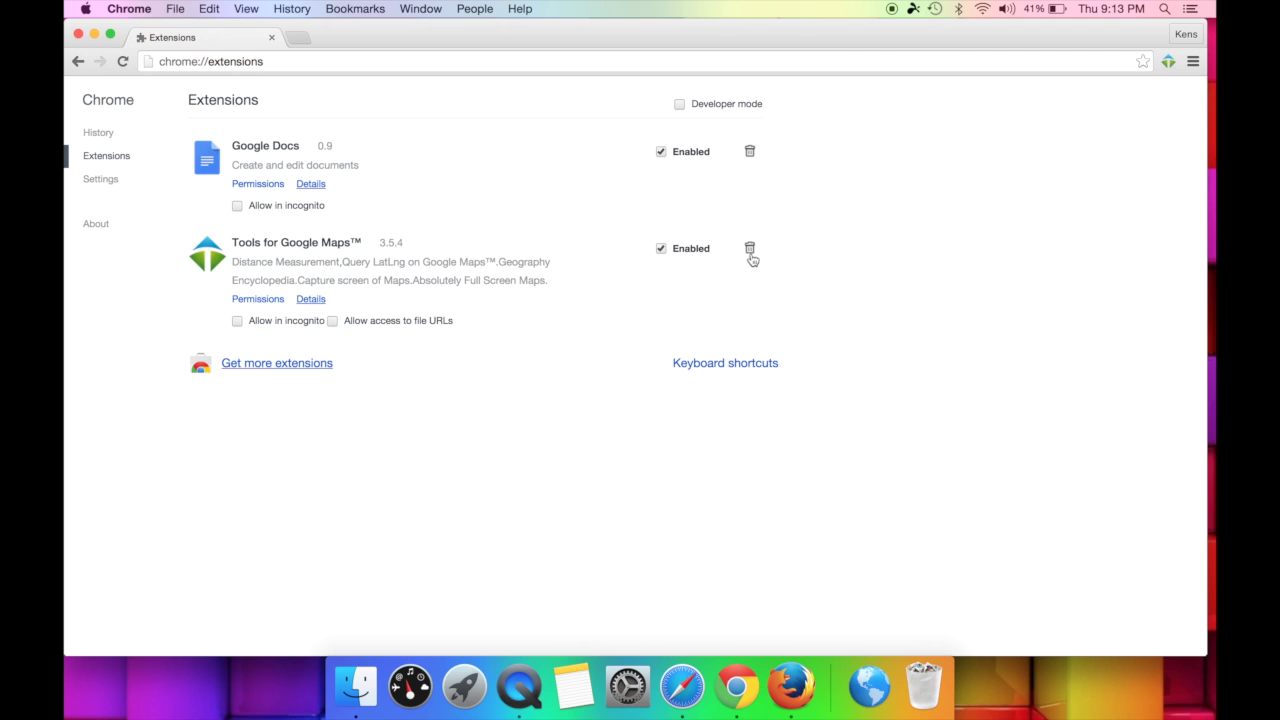
pyautogui.click(752, 257)
pyautogui.click(754, 248)
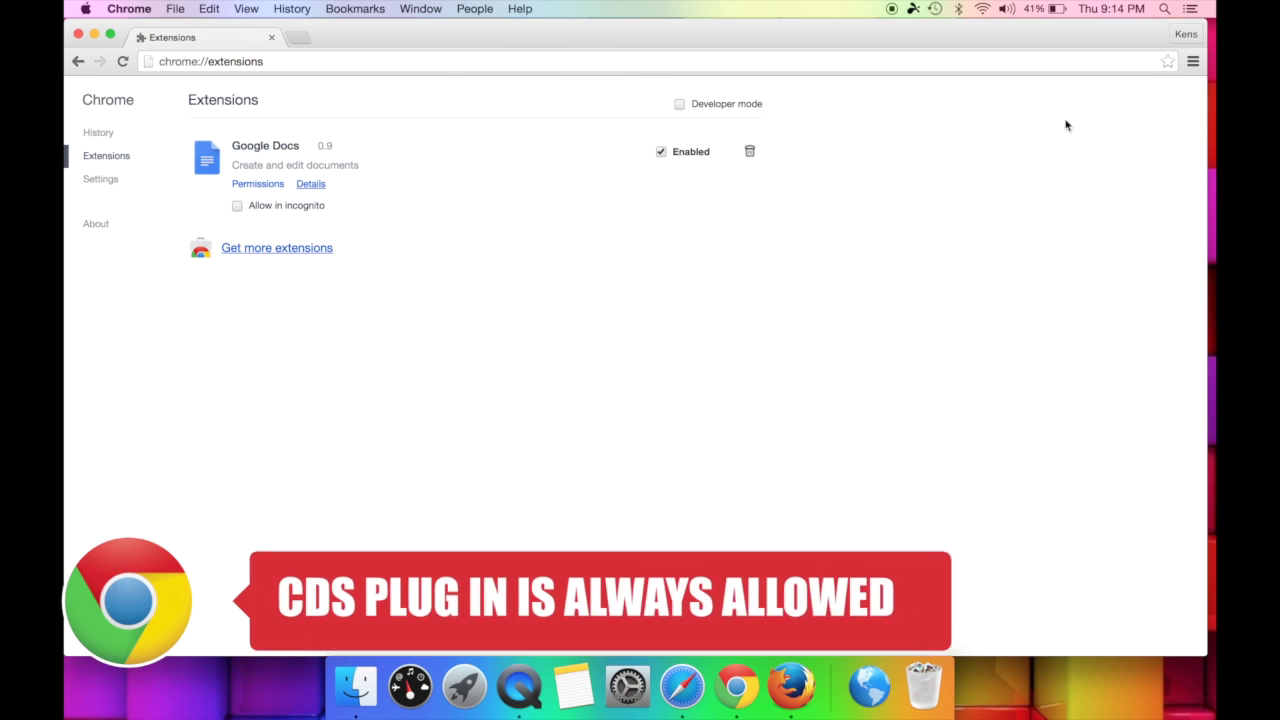
# Open the plug-in exceptions in the content settings under Chrome's advanced privacy settings.
pyautogui.click(1191, 64)
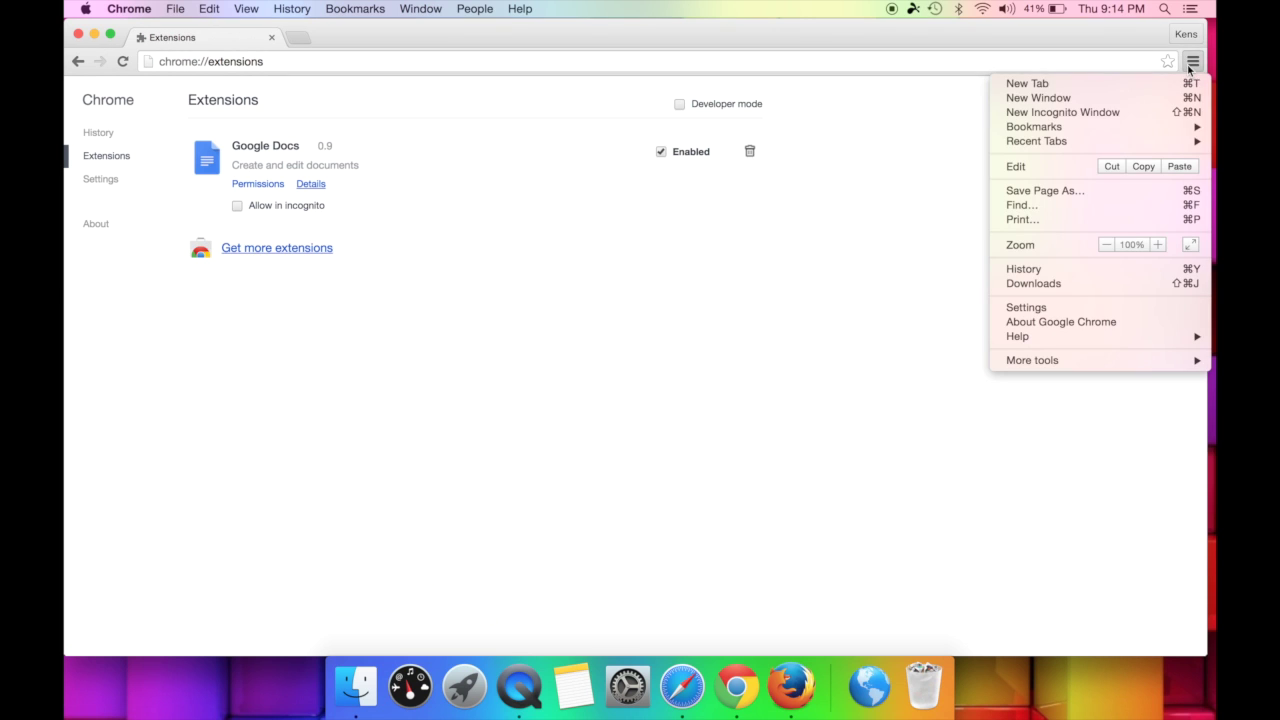
pyautogui.click(1068, 310)
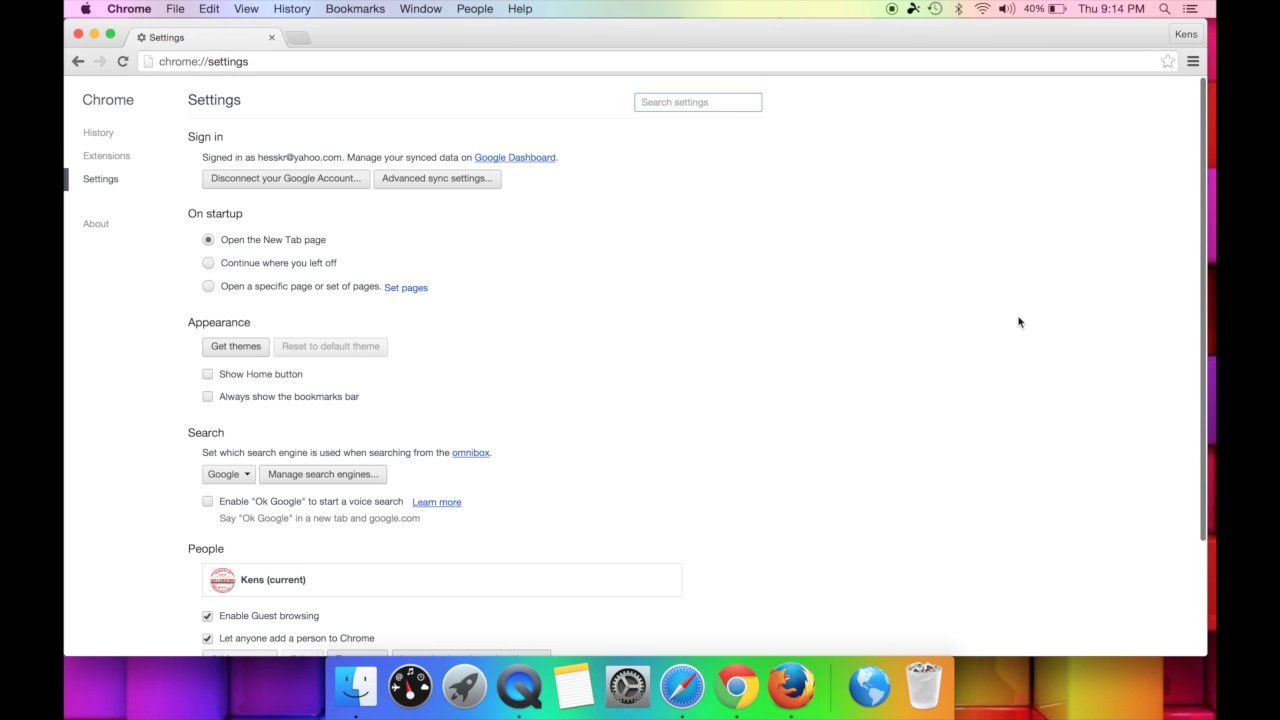
pyautogui.scroll(-5, 680, 431)
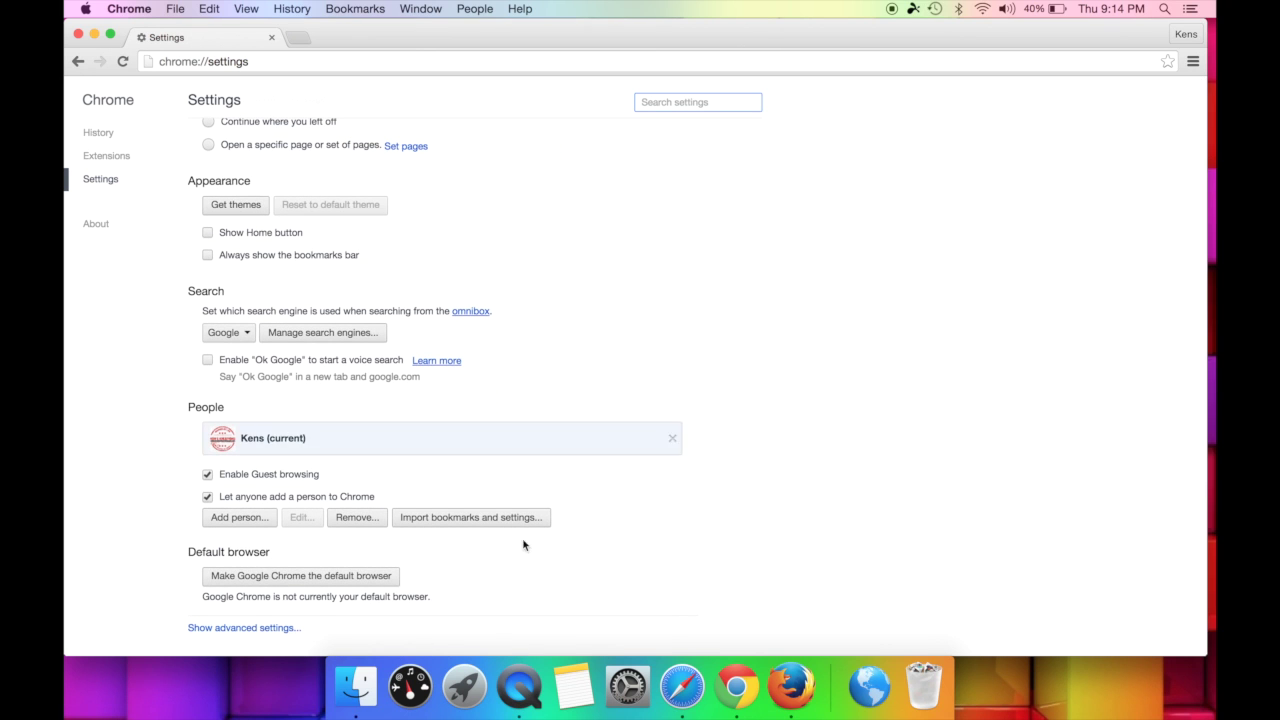
pyautogui.click(266, 628)
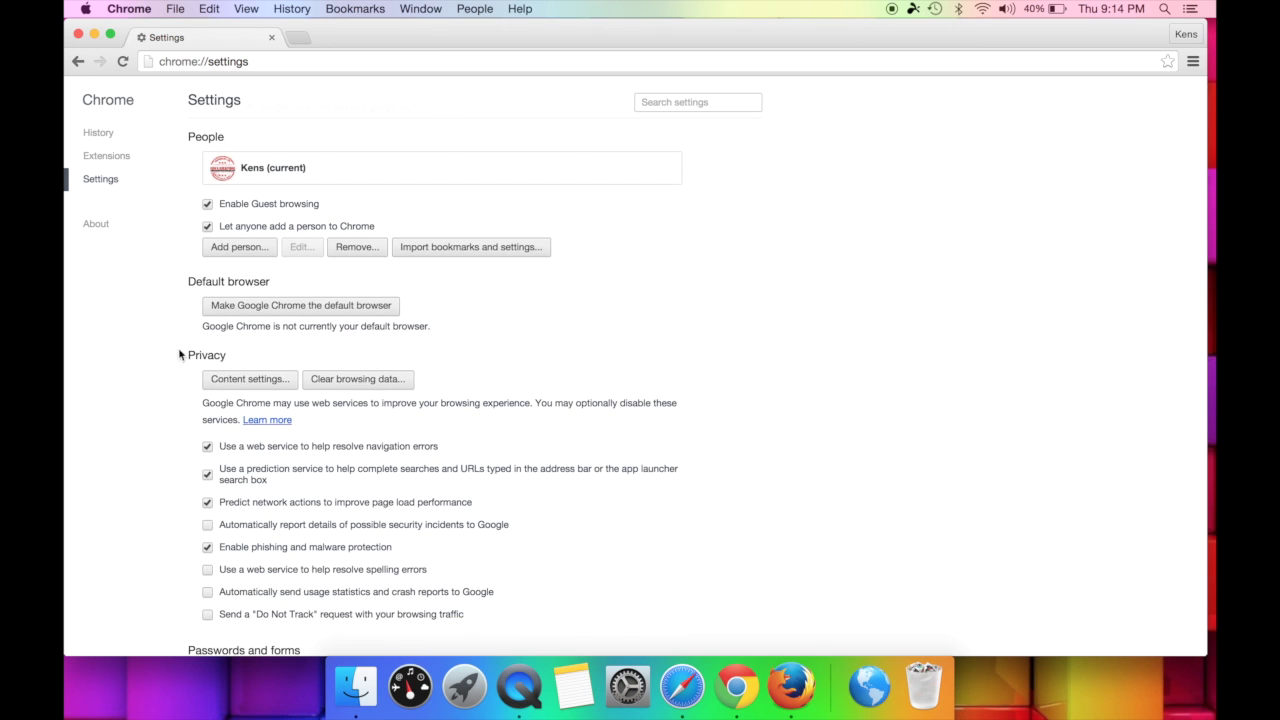
pyautogui.click(277, 389)
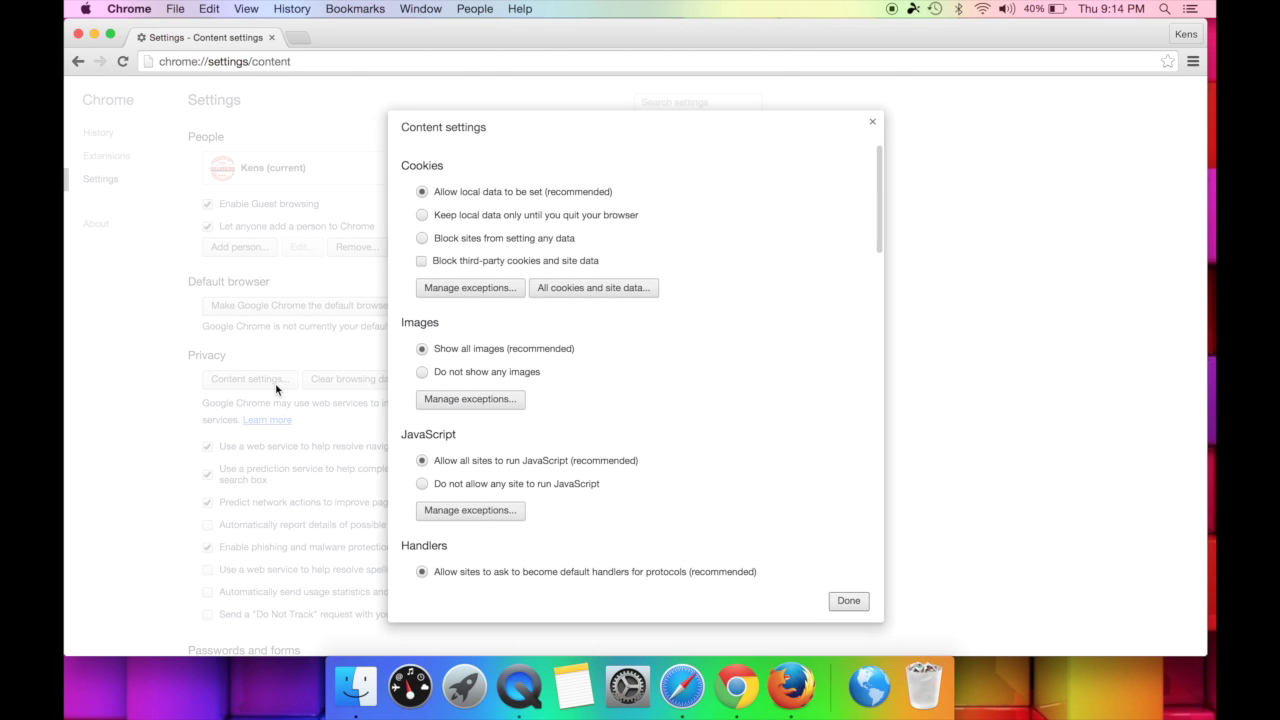
pyautogui.scroll(-2, 634, 458)
pyautogui.scroll(2, 633, 461)
pyautogui.scroll(-10, 488, 246)
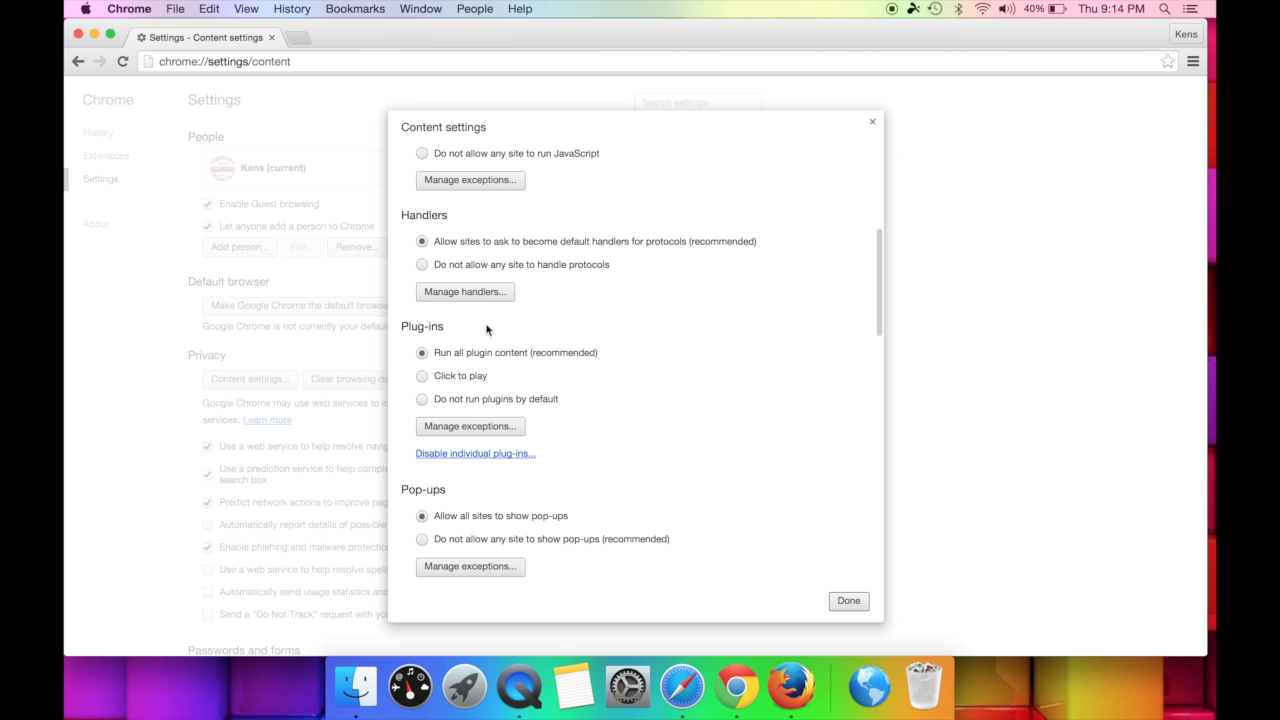
pyautogui.click(474, 432)
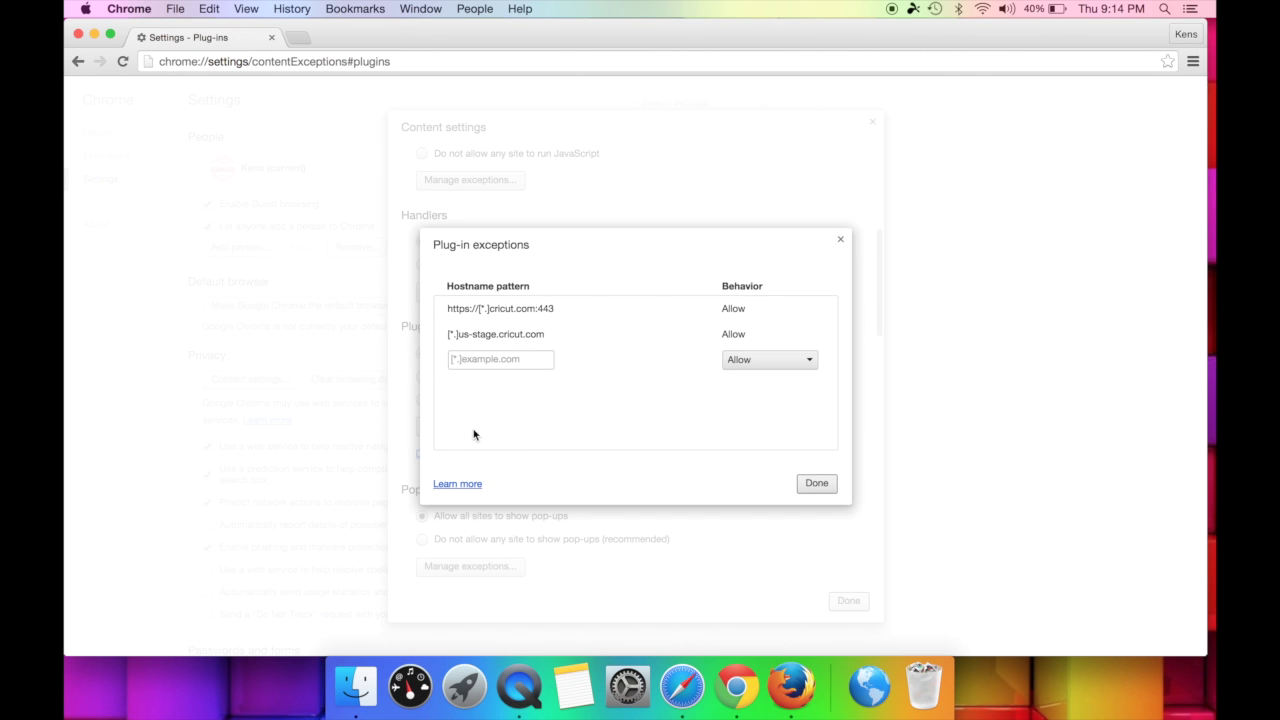
# Set the plug-in behavior for [*.]us-stage.cricut.com to Allow and finish editing the exceptions.
pyautogui.moveTo(531, 340)
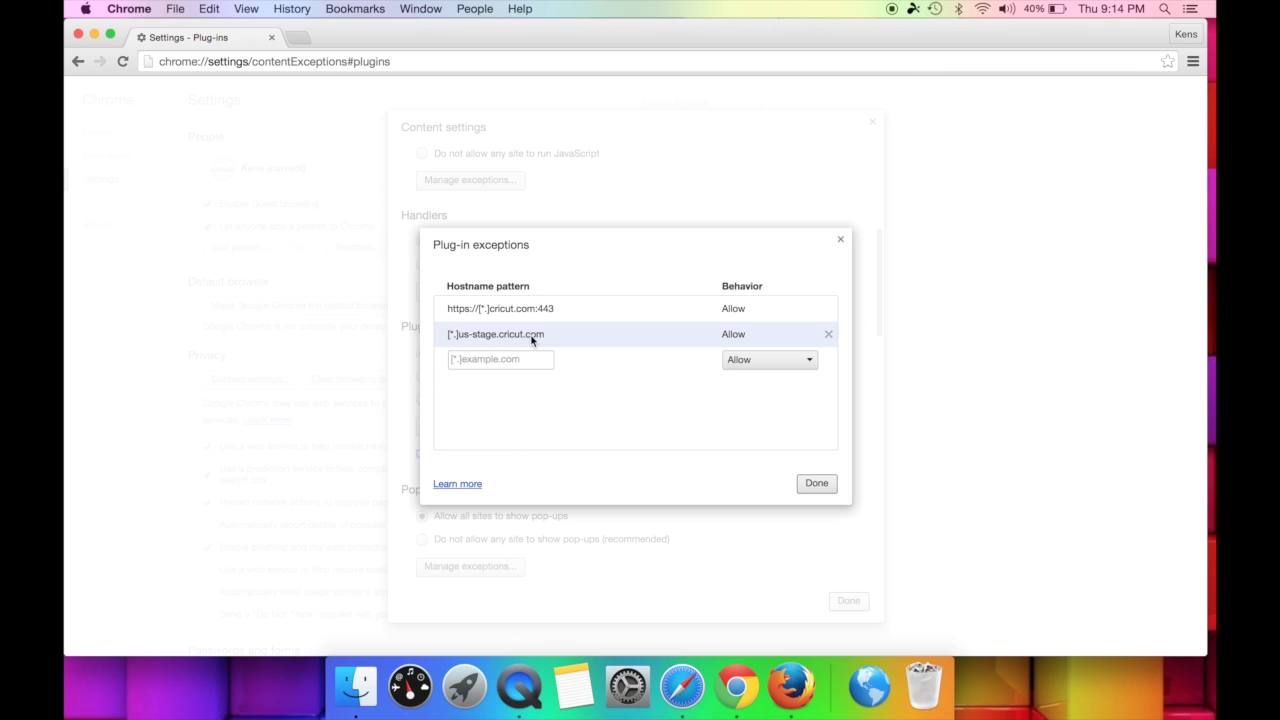
pyautogui.click(737, 340)
pyautogui.click(737, 338)
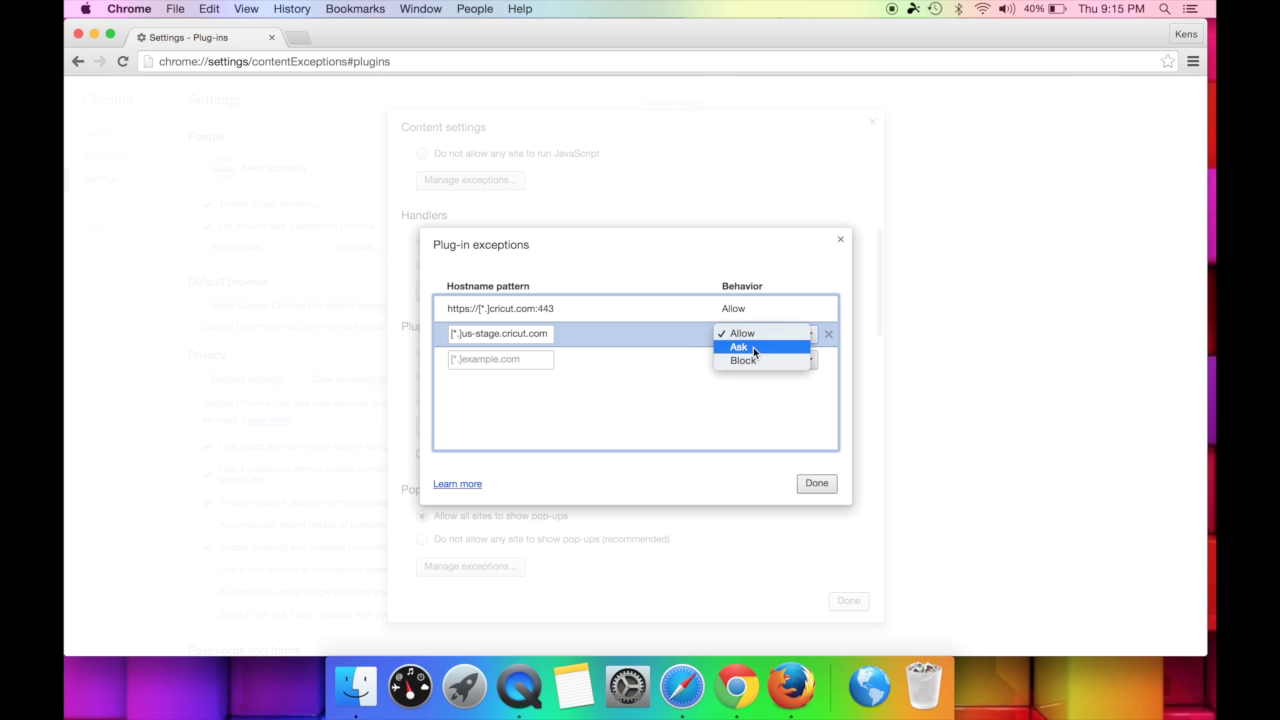
pyautogui.click(753, 337)
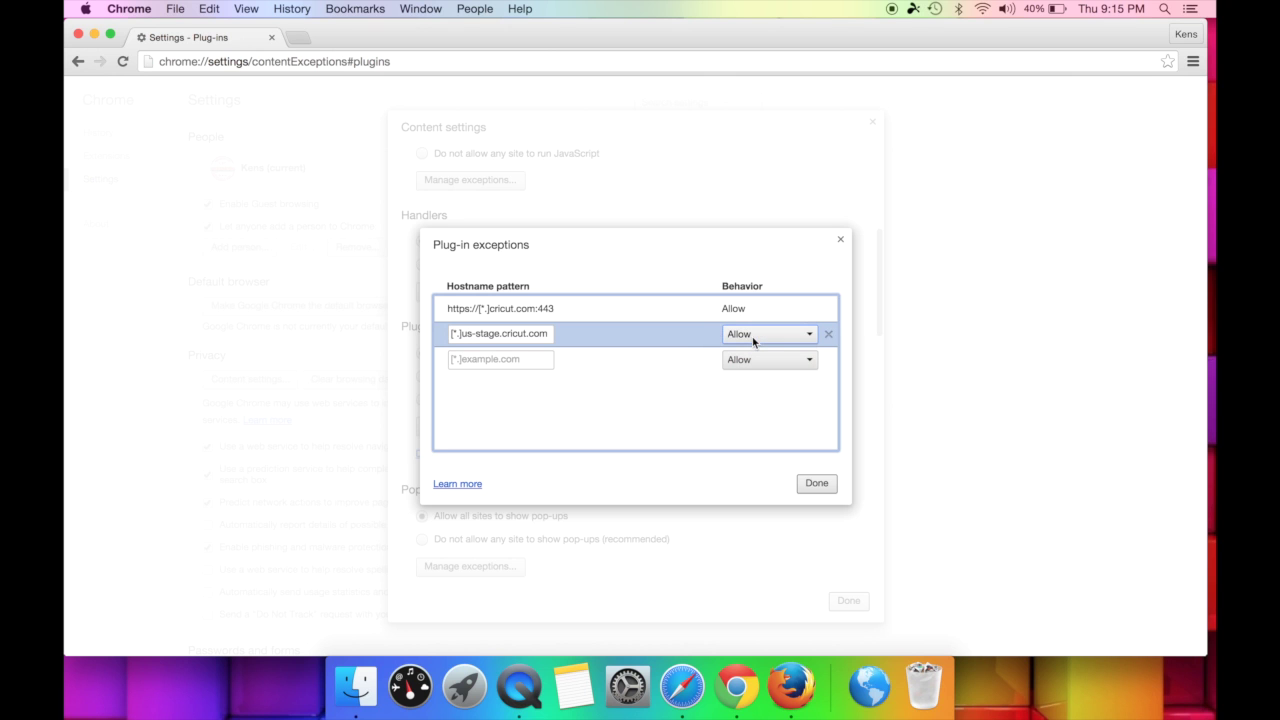
pyautogui.click(820, 482)
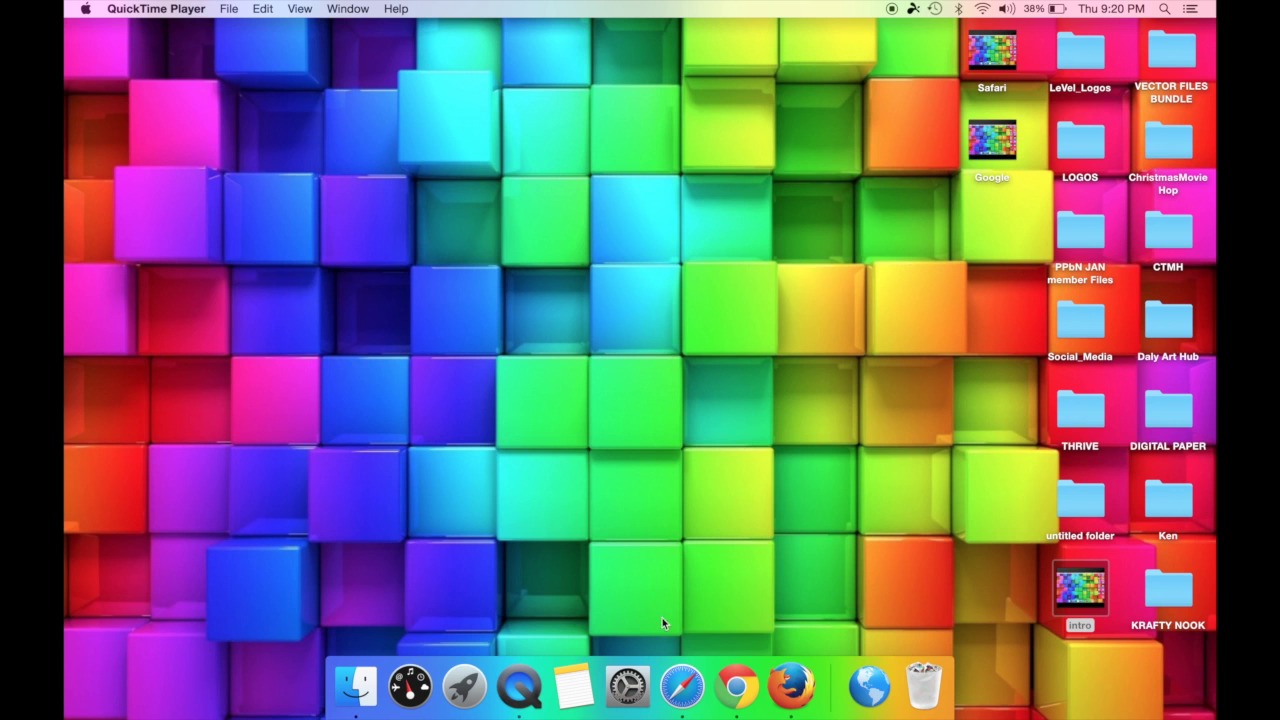
# Switch to Firefox and clear the cached web content in the advanced network preferences, then close the preferences.
pyautogui.click(797, 680)
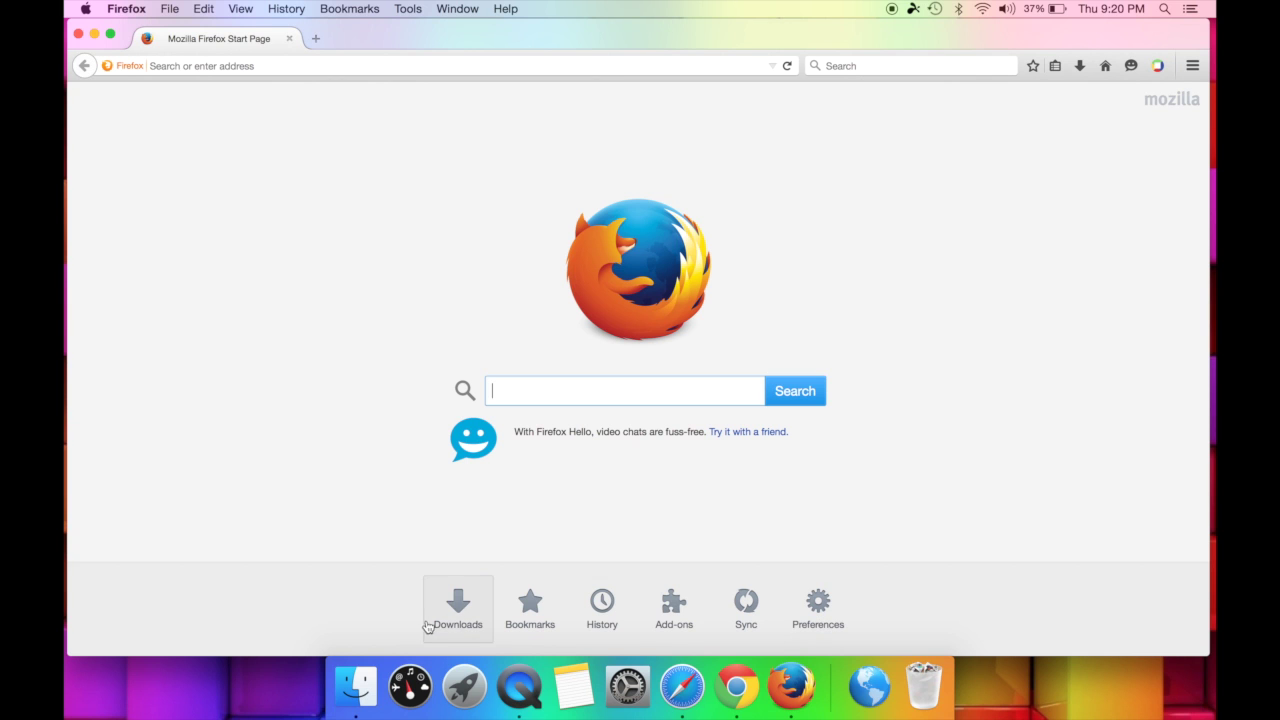
pyautogui.click(1193, 68)
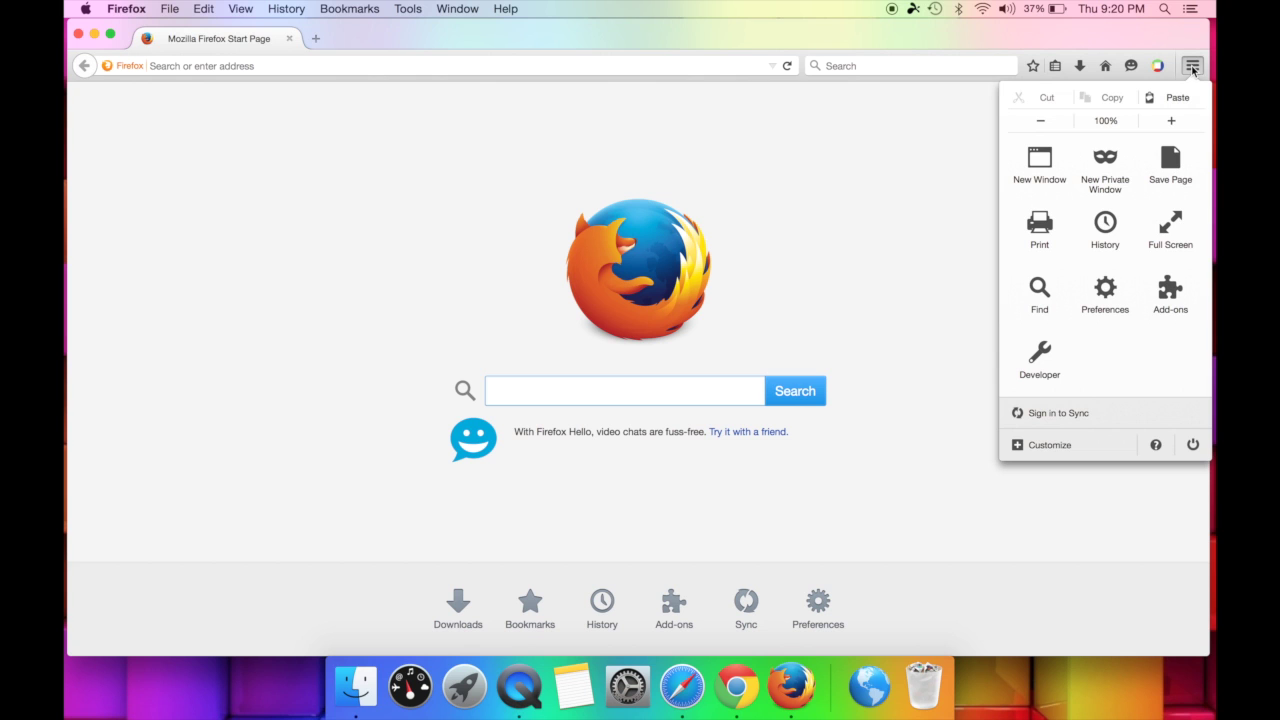
pyautogui.click(1106, 289)
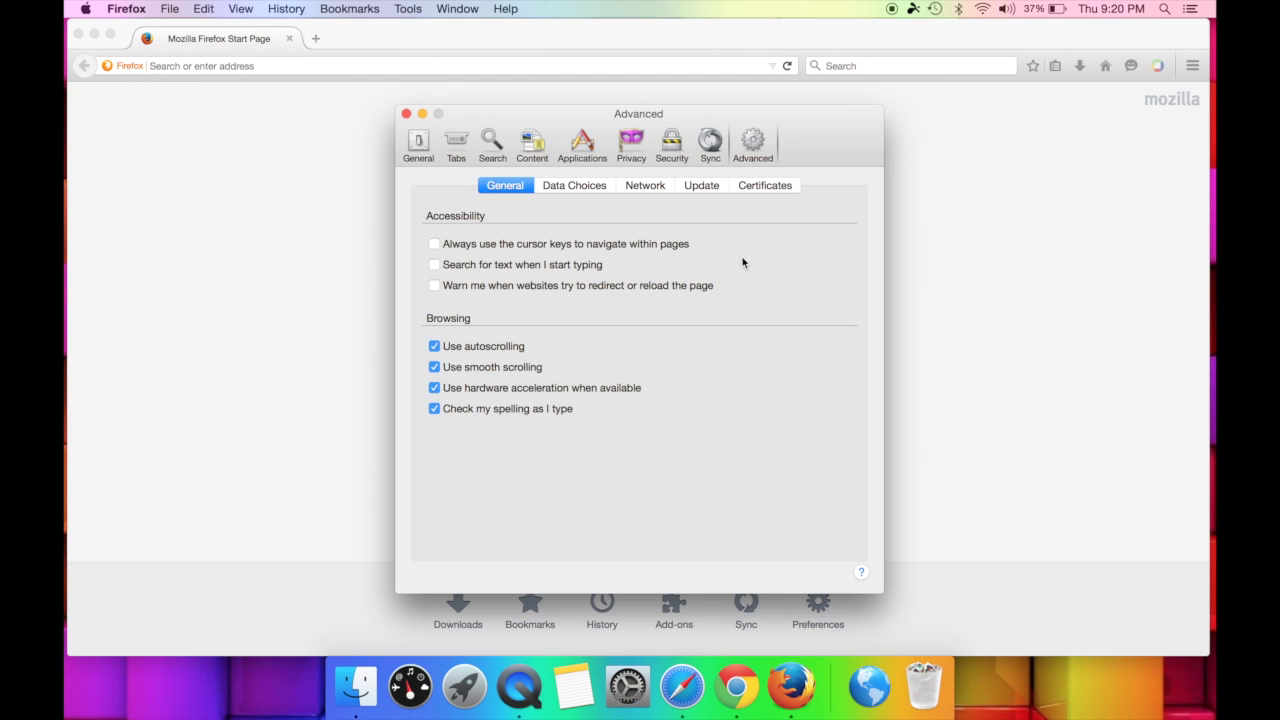
pyautogui.click(760, 154)
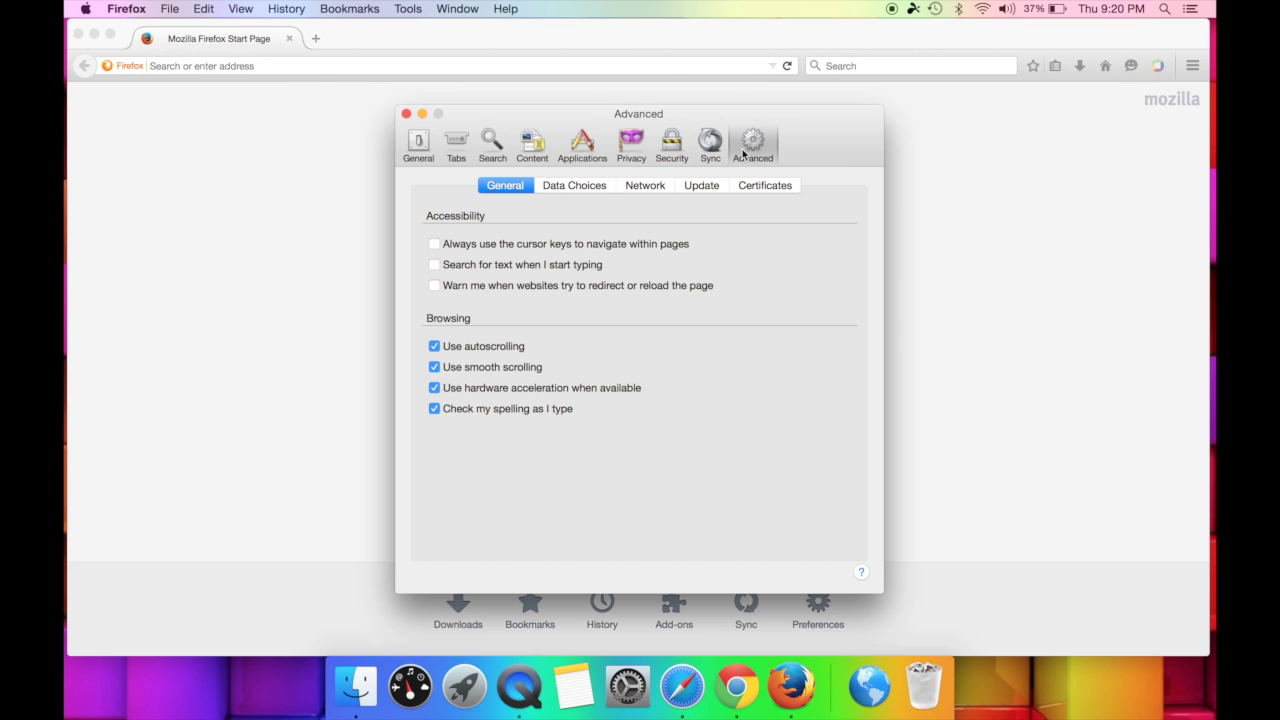
pyautogui.click(647, 191)
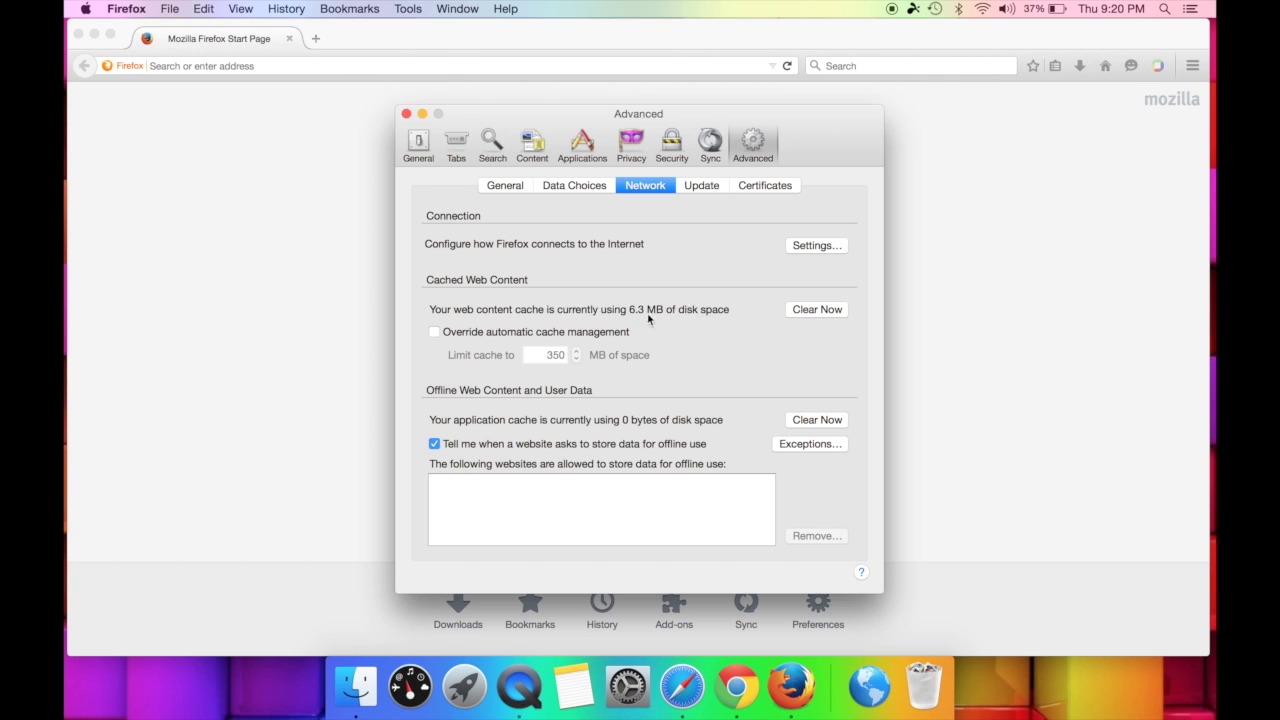
pyautogui.click(826, 313)
pyautogui.click(817, 316)
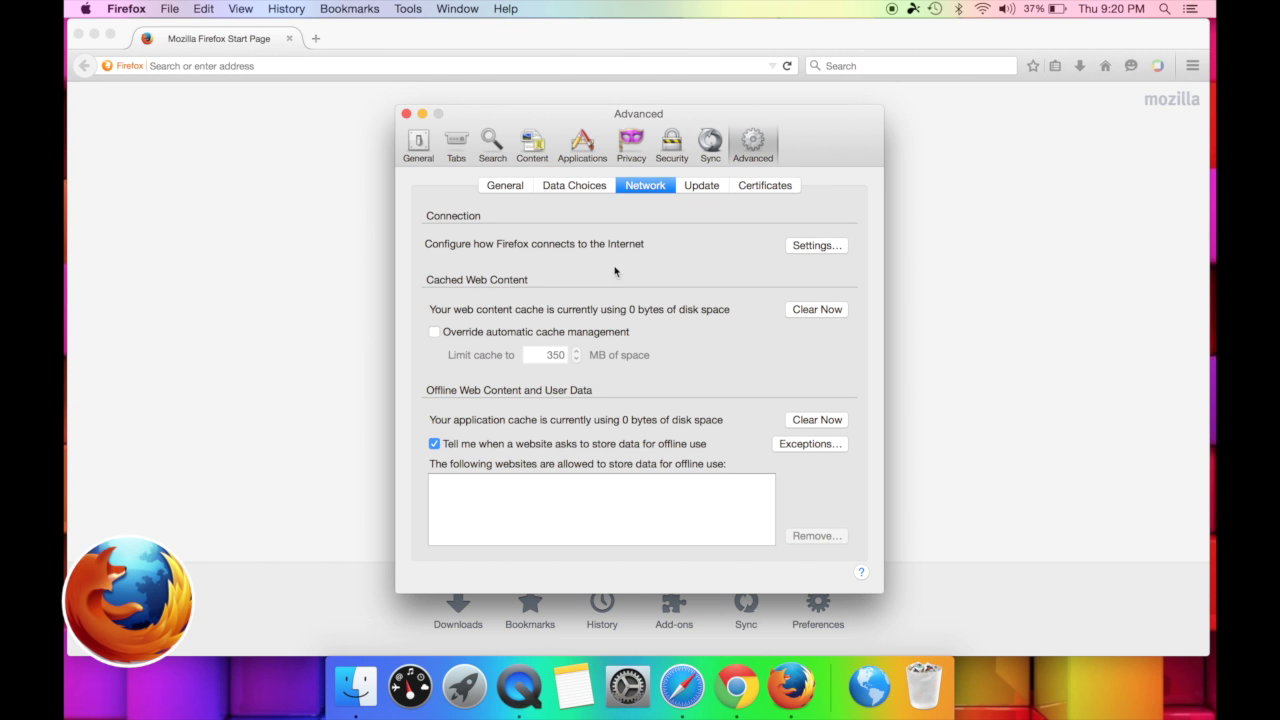
pyautogui.click(406, 114)
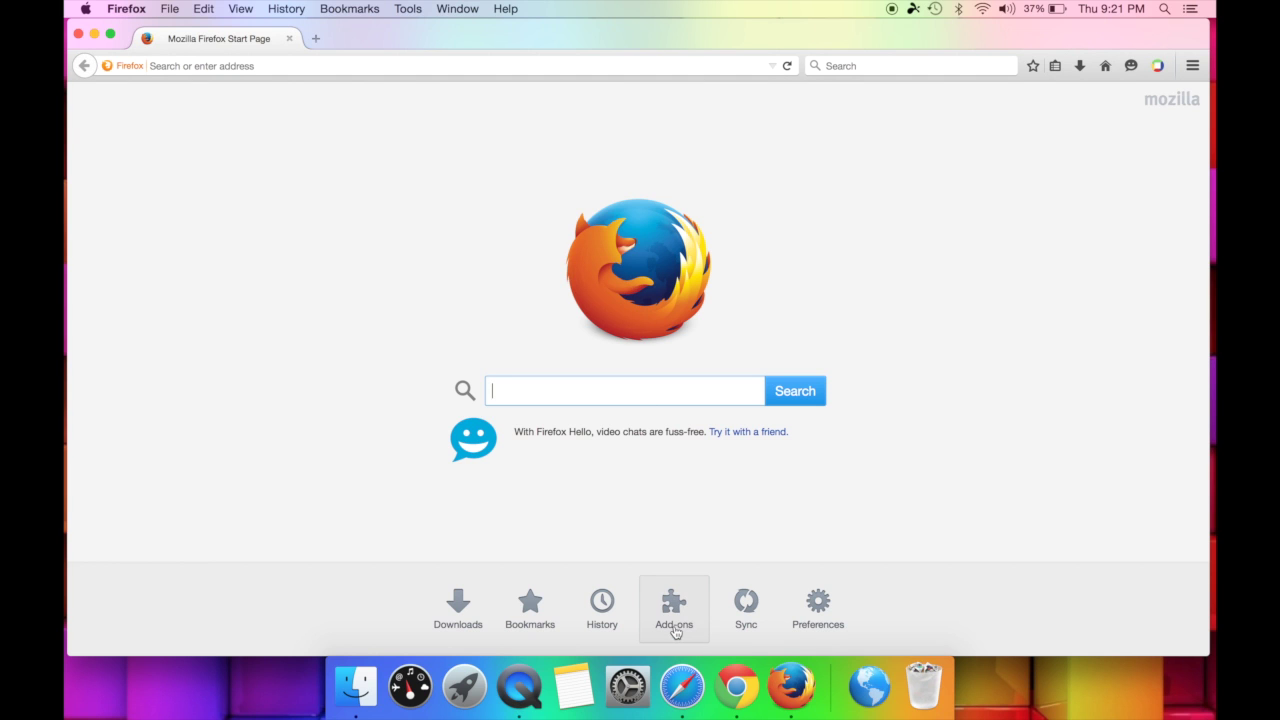
# Remove the Facebook Phishing Protector and YouTube Control Center extensions, and close the add-ons manager.
pyautogui.click(1192, 66)
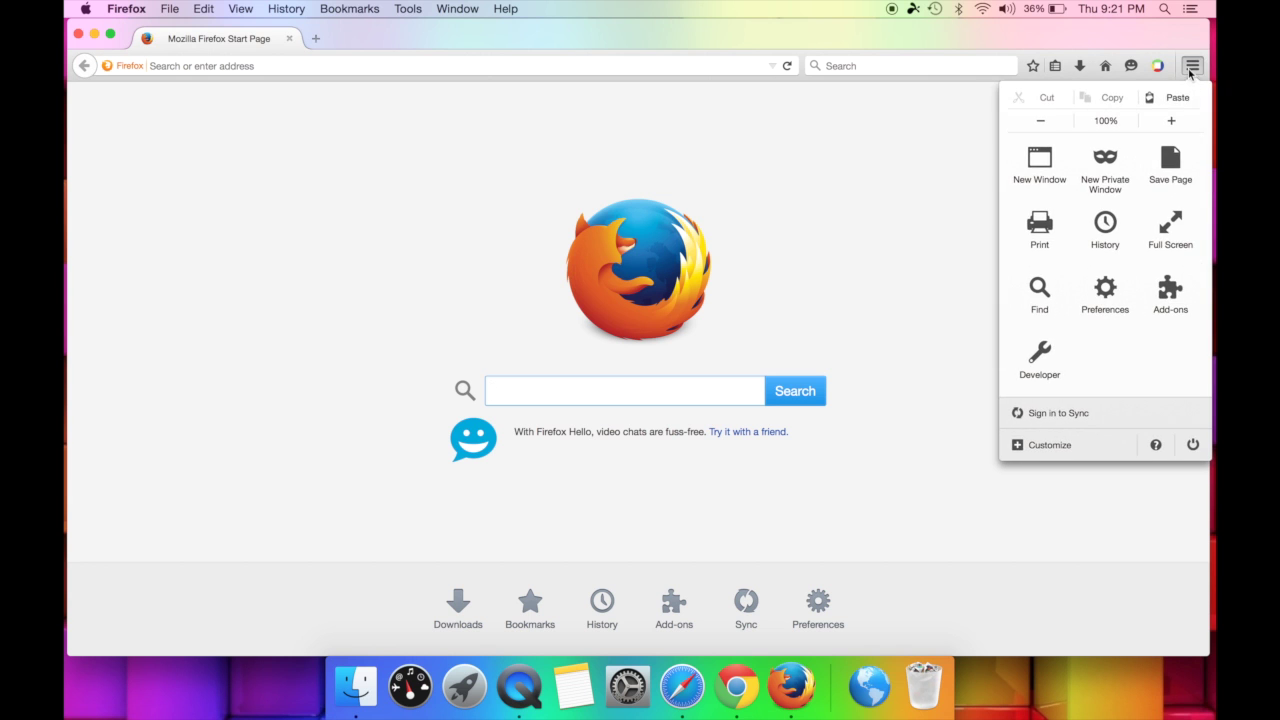
pyautogui.click(1170, 292)
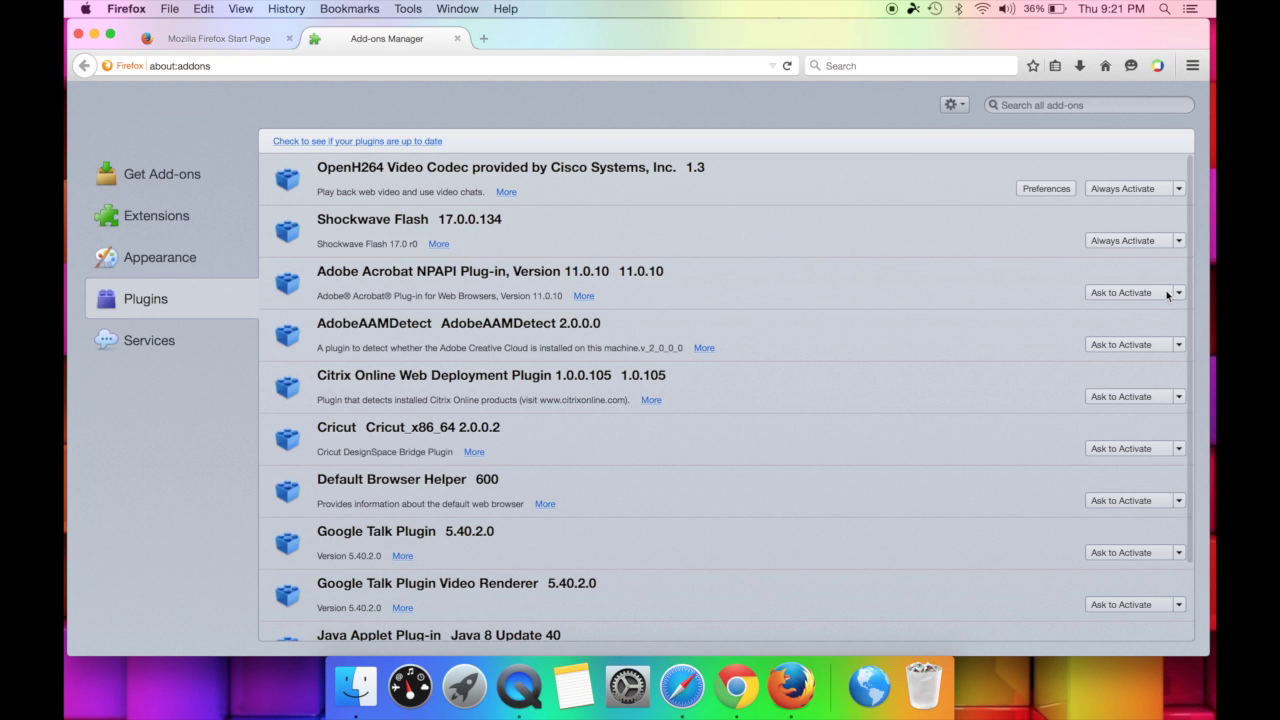
pyautogui.click(178, 221)
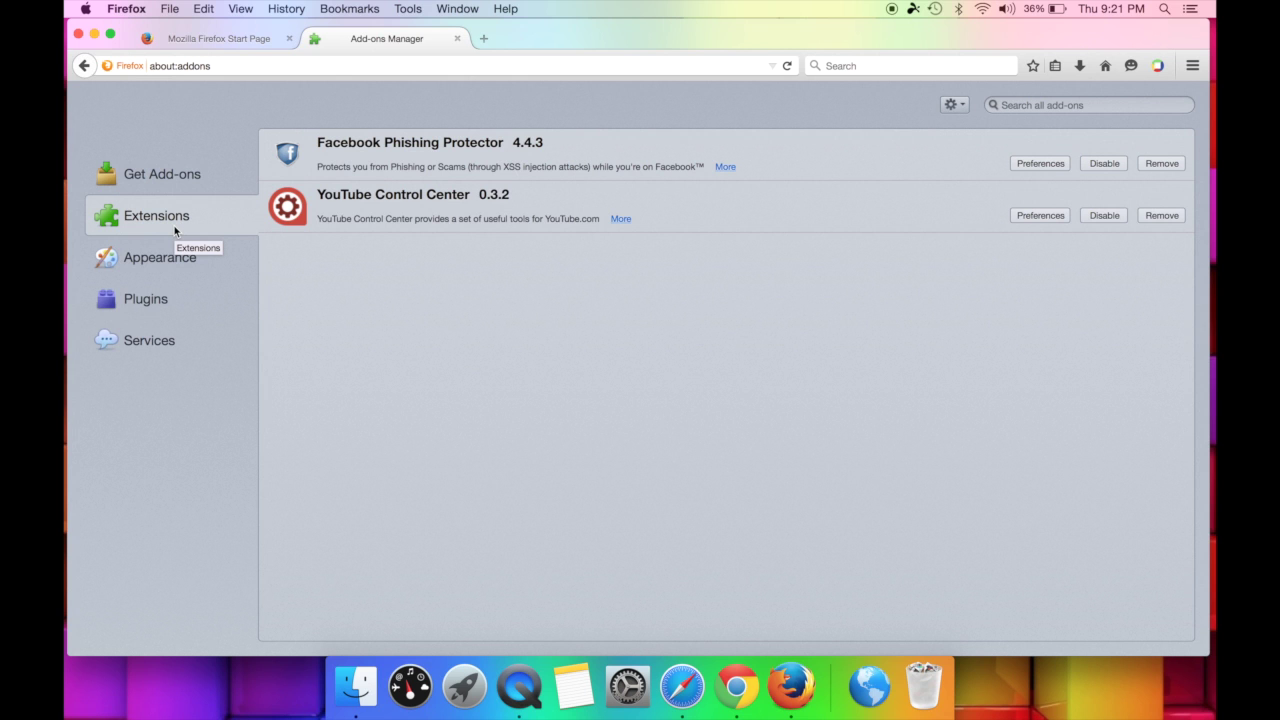
pyautogui.click(1102, 164)
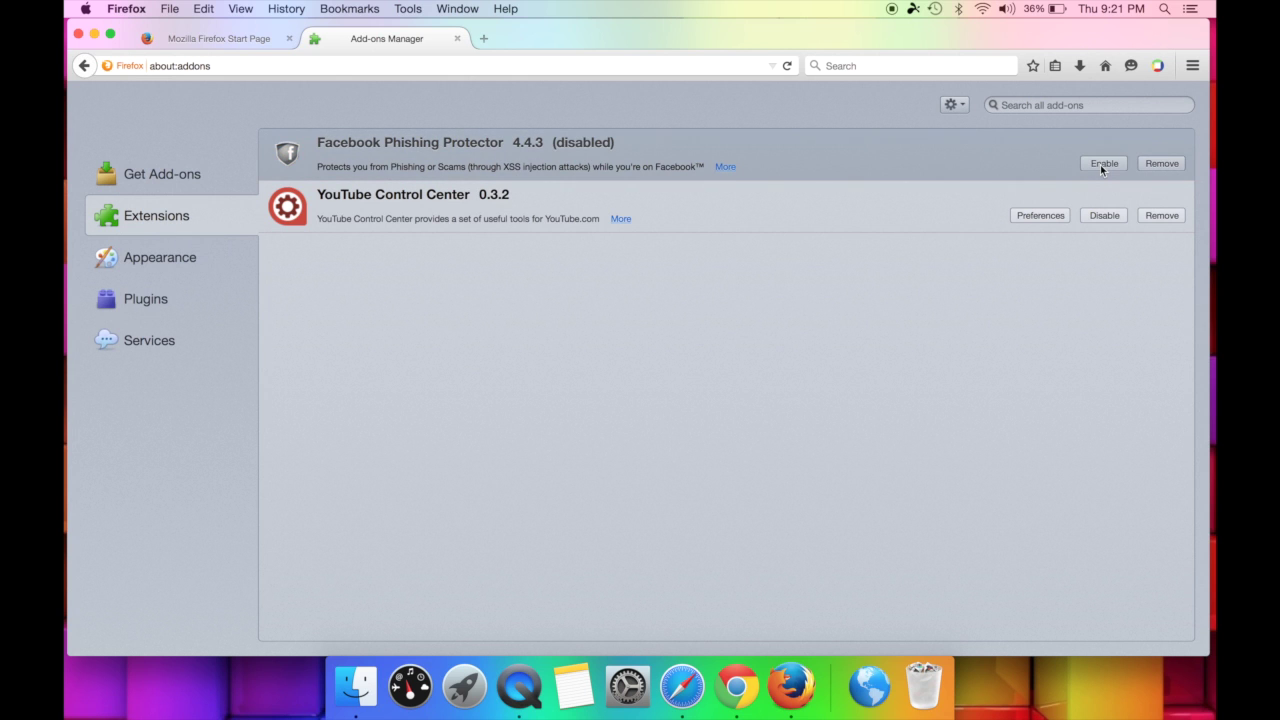
pyautogui.click(1161, 165)
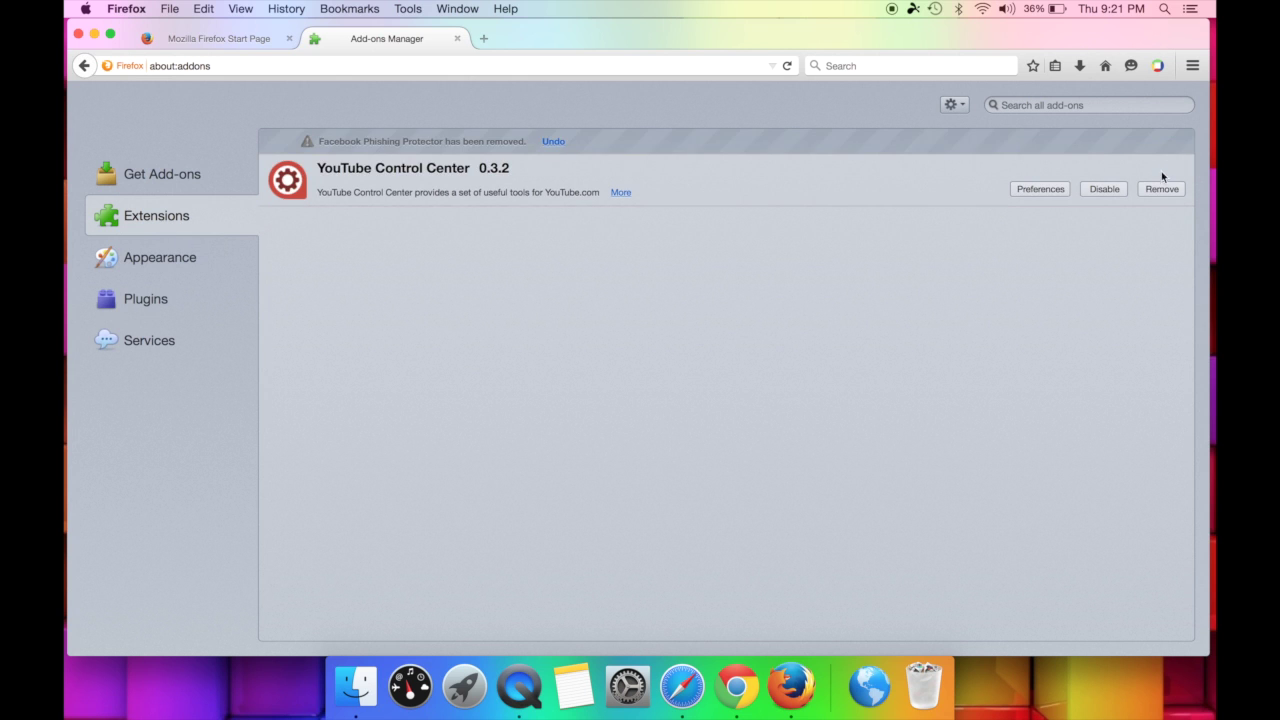
pyautogui.click(1160, 189)
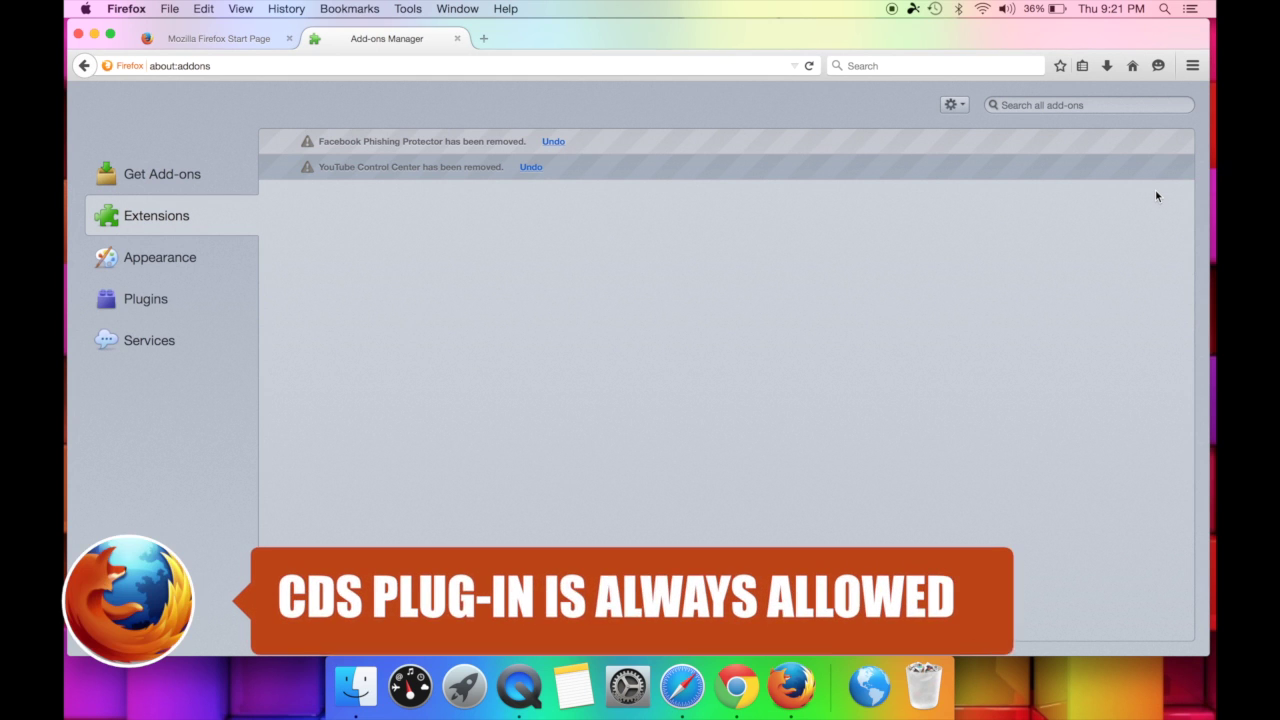
pyautogui.click(460, 40)
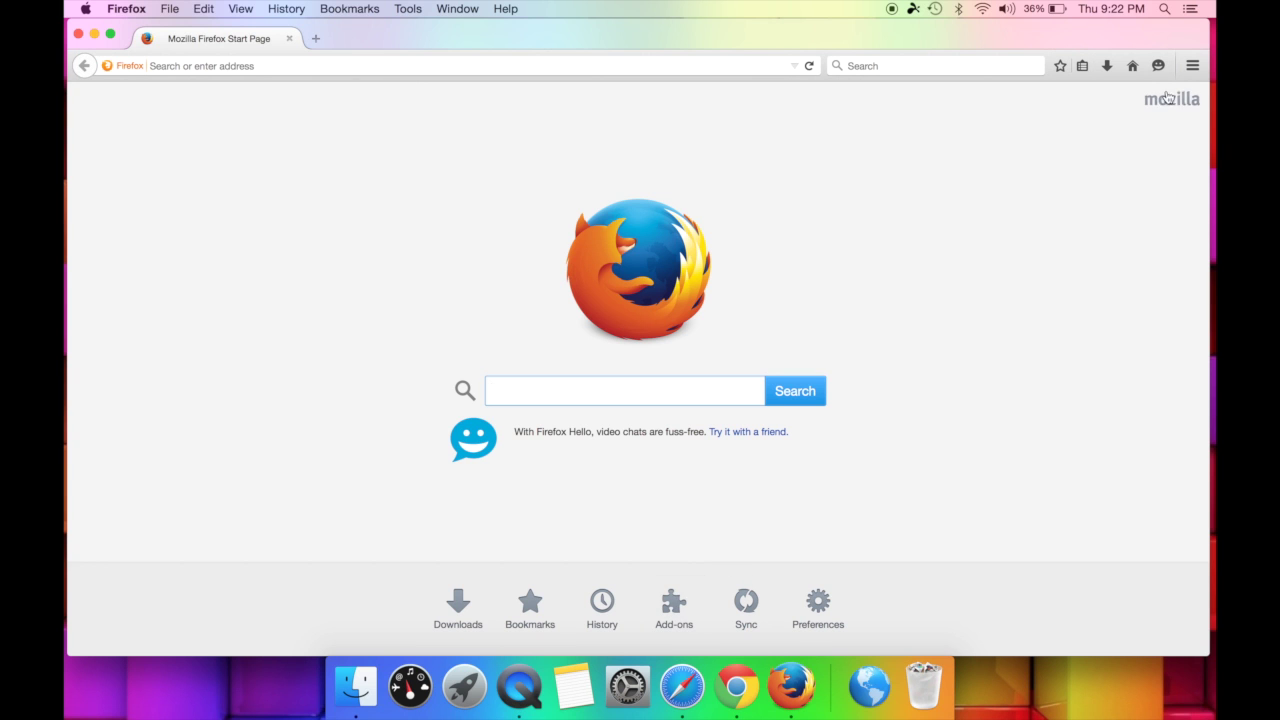
# Set the Cricut plug-in to Always Activate in Firefox's add-ons manager.
pyautogui.click(1192, 66)
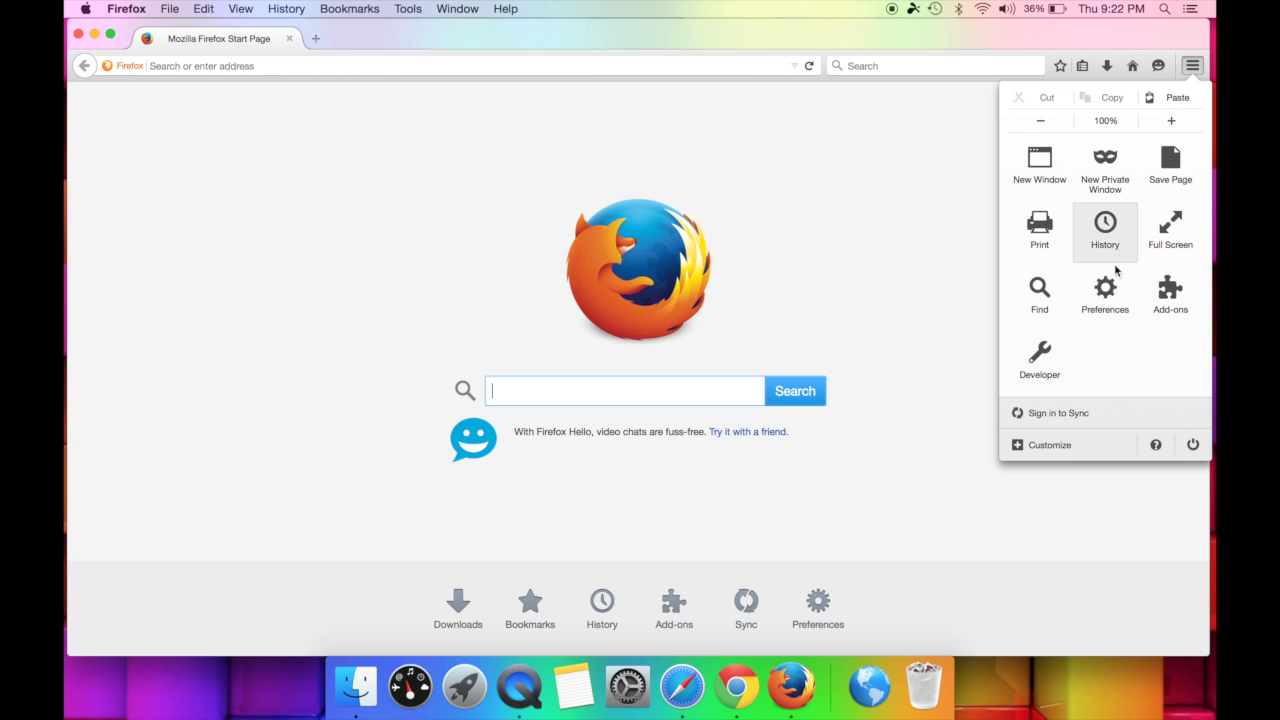
pyautogui.click(1170, 295)
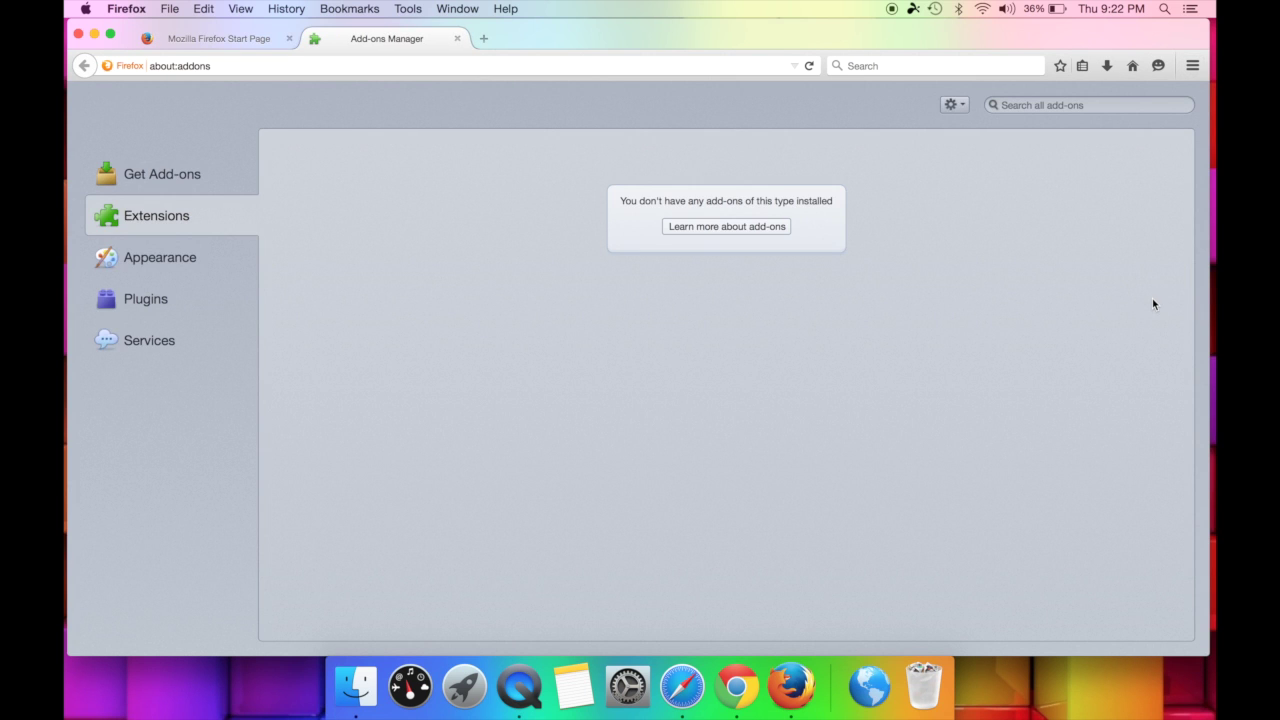
pyautogui.click(152, 298)
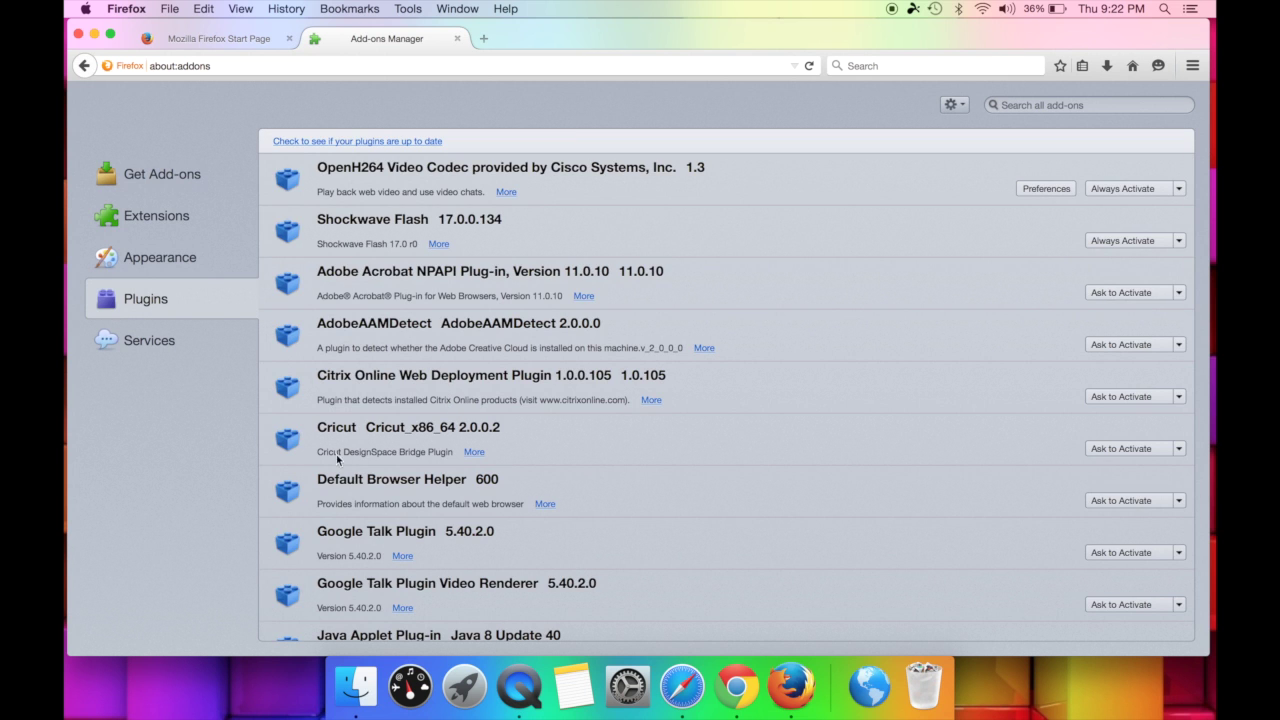
pyautogui.click(1120, 448)
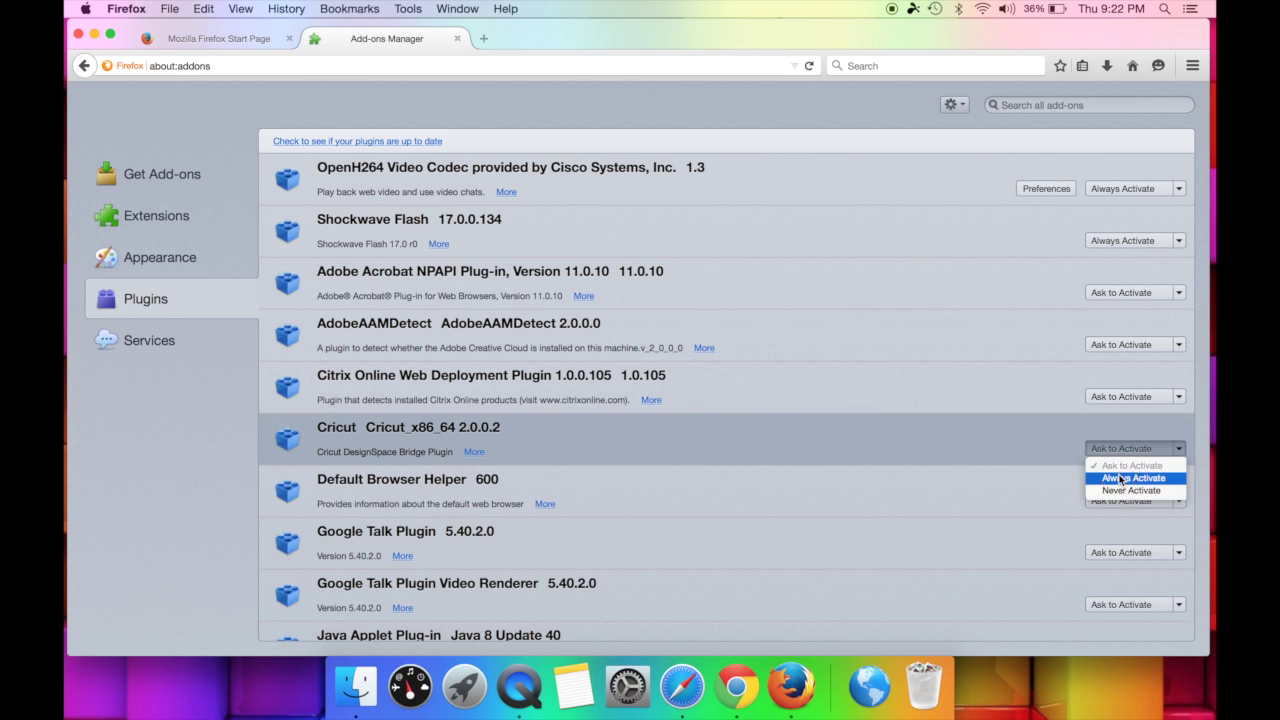
pyautogui.click(1120, 478)
pyautogui.click(1120, 448)
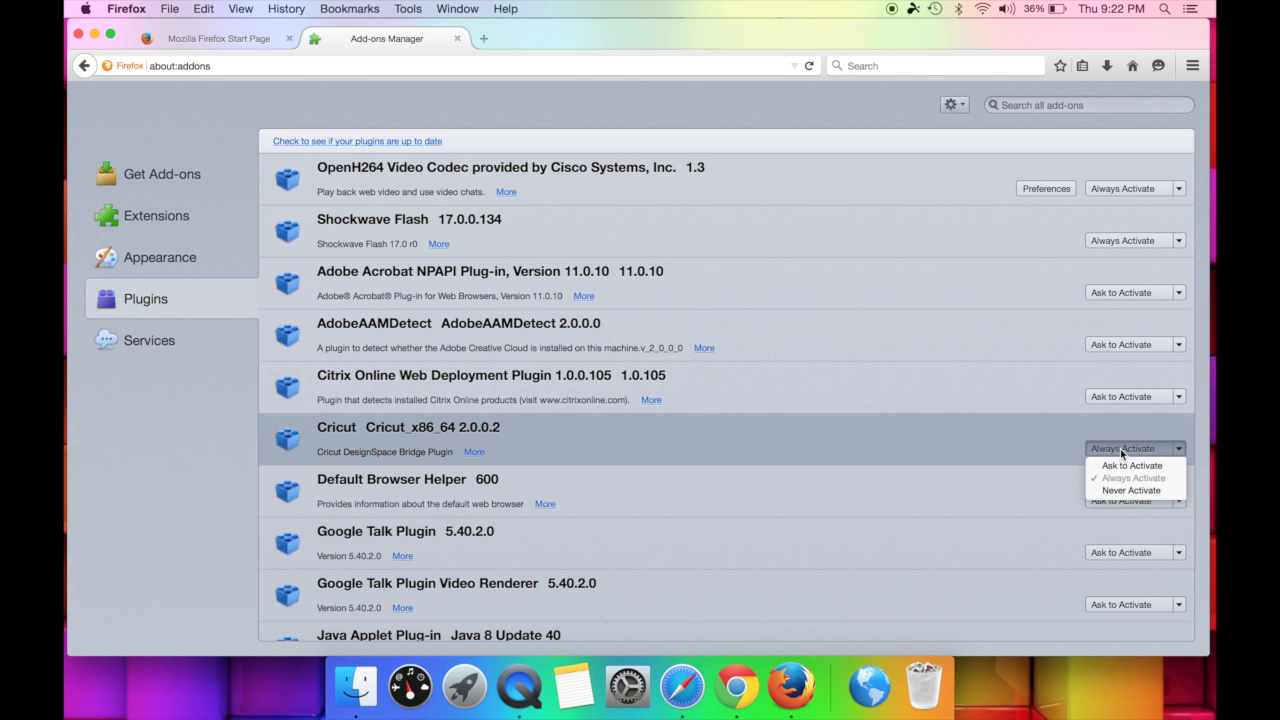
pyautogui.click(1120, 450)
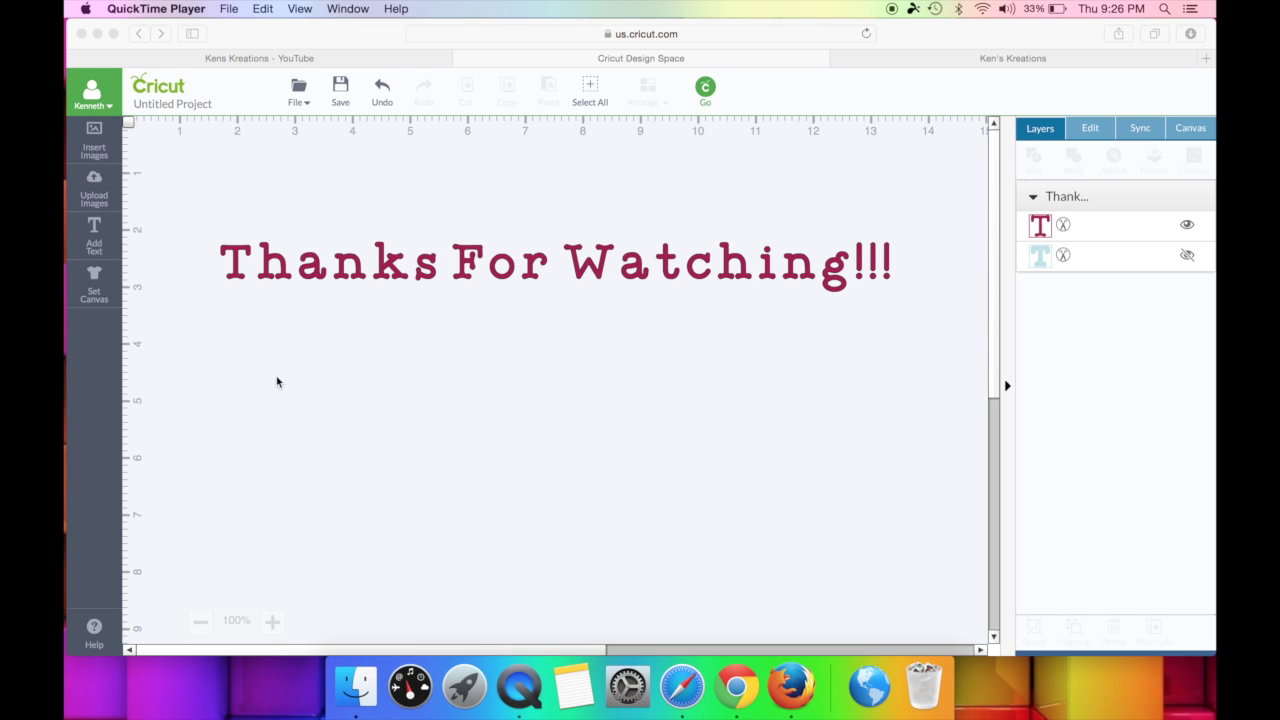
# Switch to Safari and view the Kens Kreations YouTube channel, followed by the Ken's Kreations blog.
pyautogui.click(388, 58)
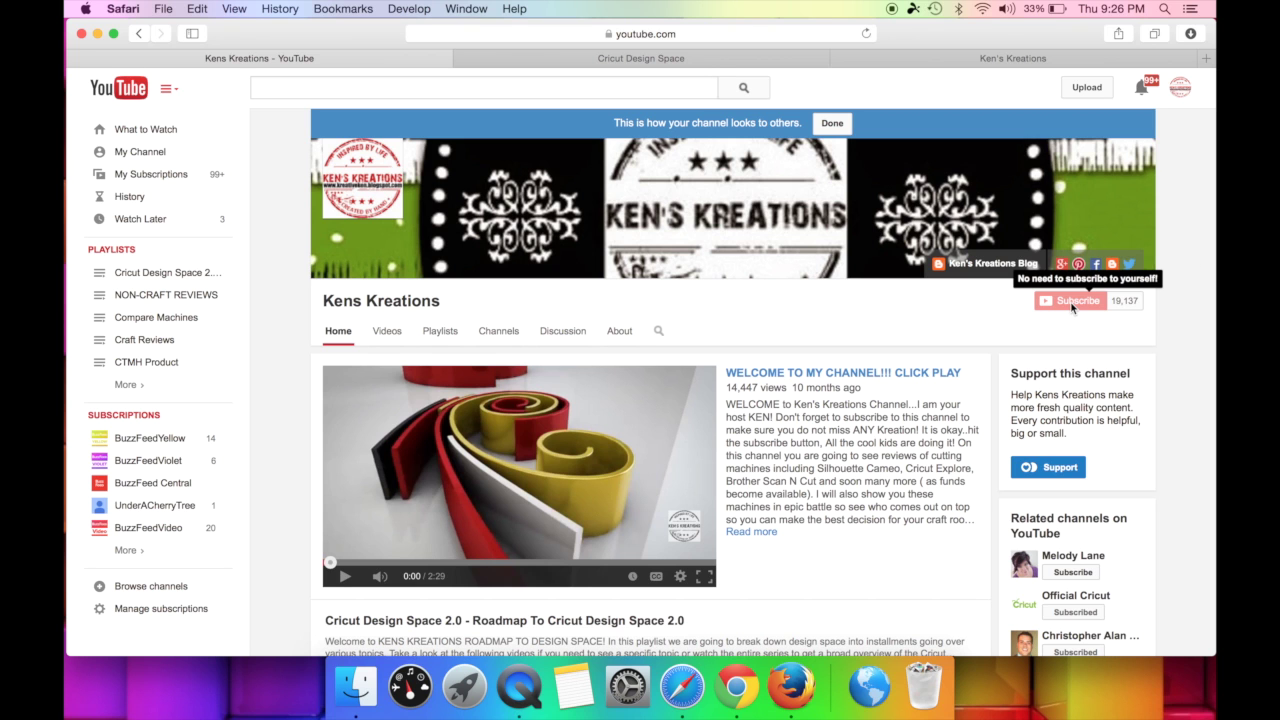
pyautogui.click(1030, 60)
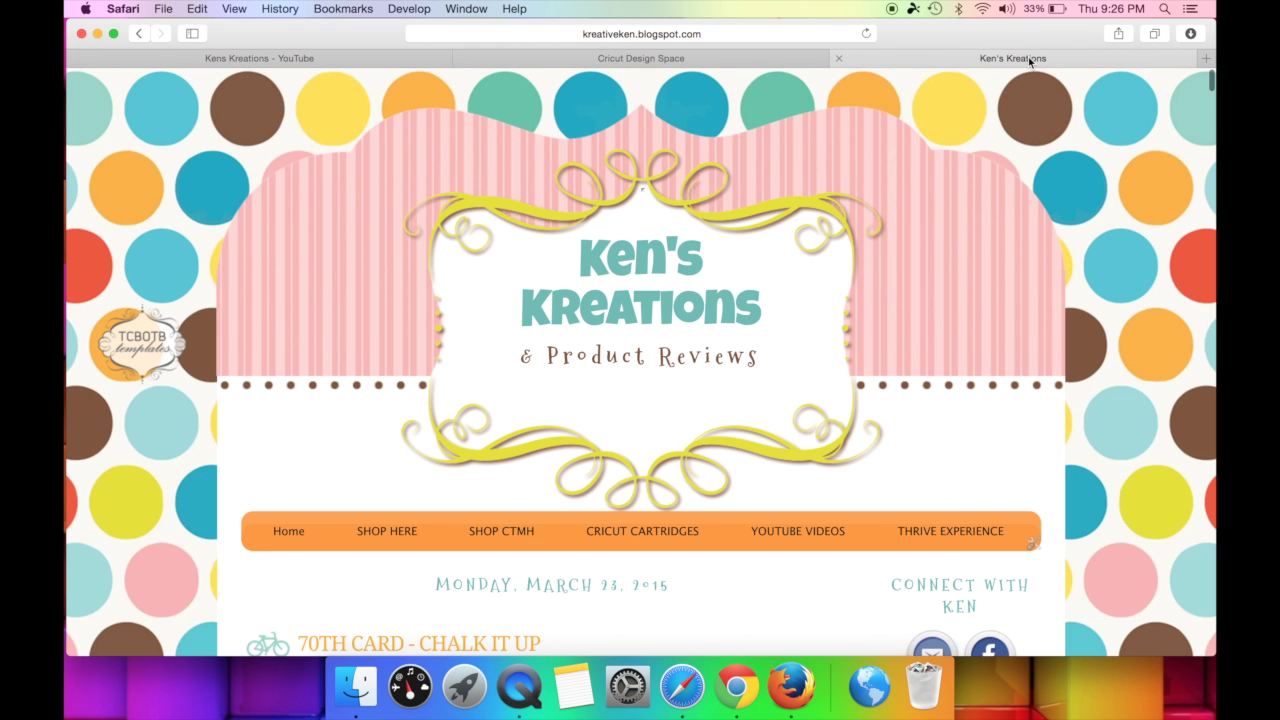